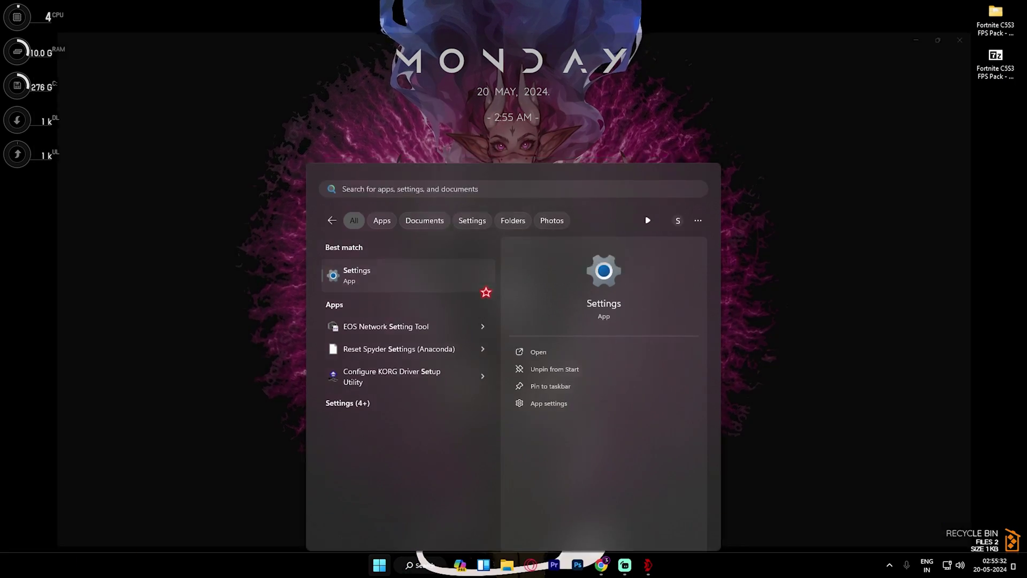
Open the Gaming section of Windows Settings and check the Game Bar controller option and the Game Mode switch.
key("Return")
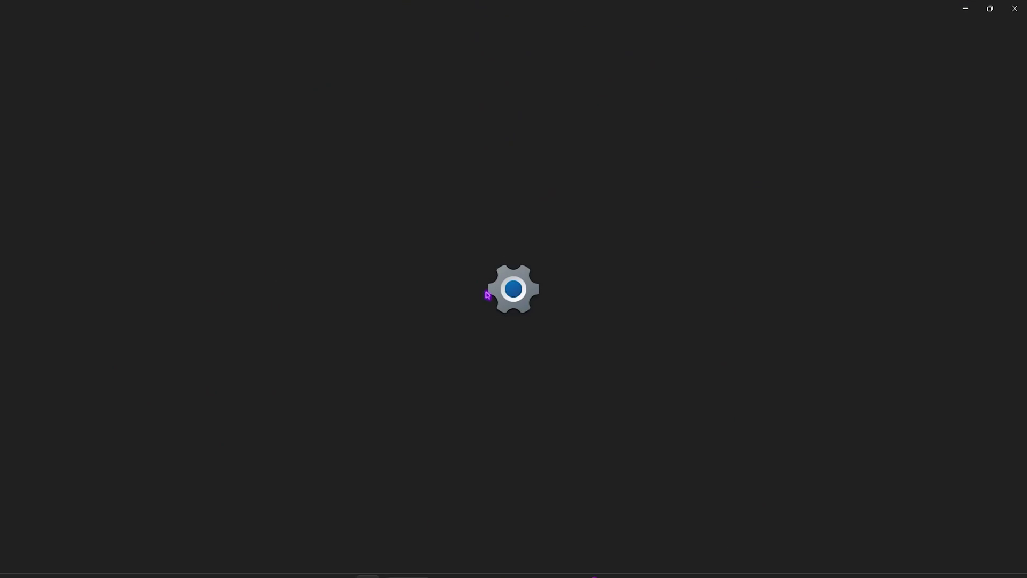
left_click(45, 286)
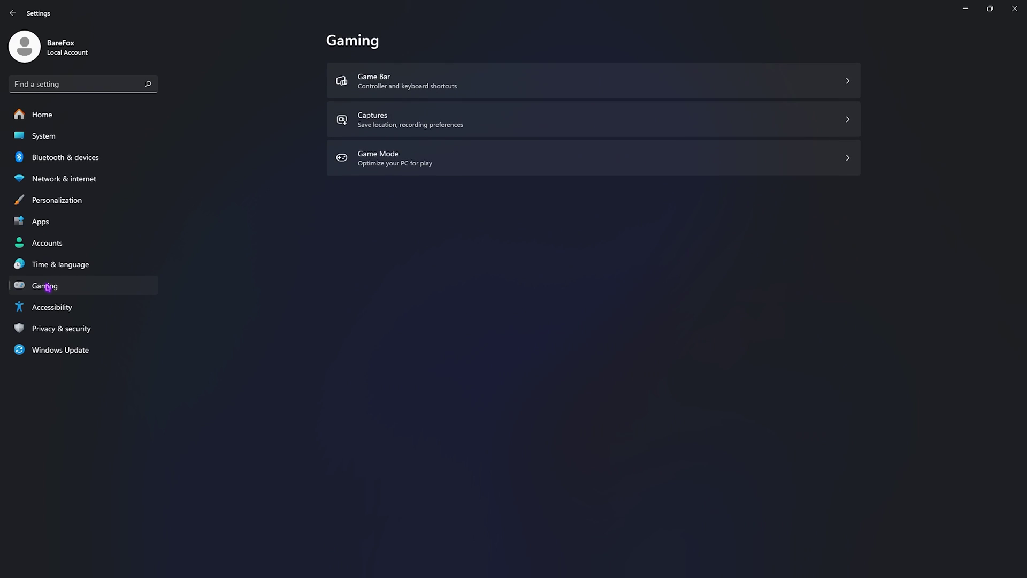
left_click(389, 90)
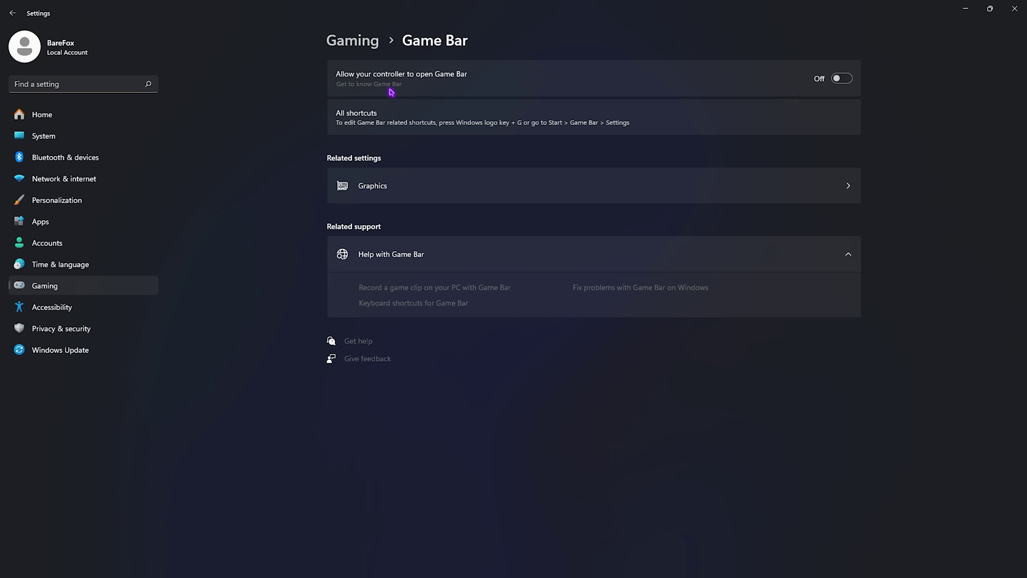
left_click(368, 41)
left_click(400, 163)
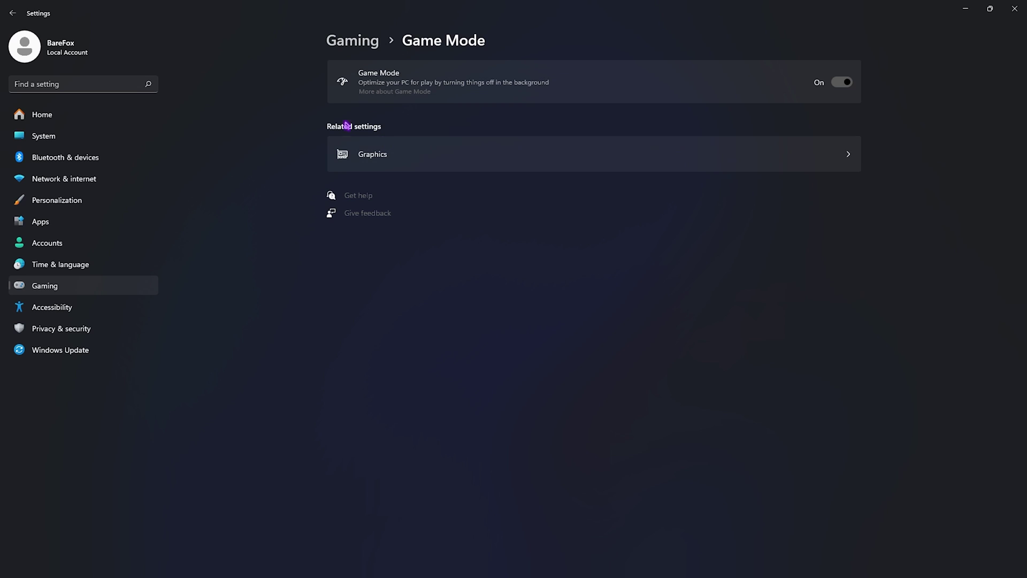
Check hardware-accelerated GPU scheduling and windowed game optimizations in the default graphics settings, returning to the Graphics page.
left_click(367, 151)
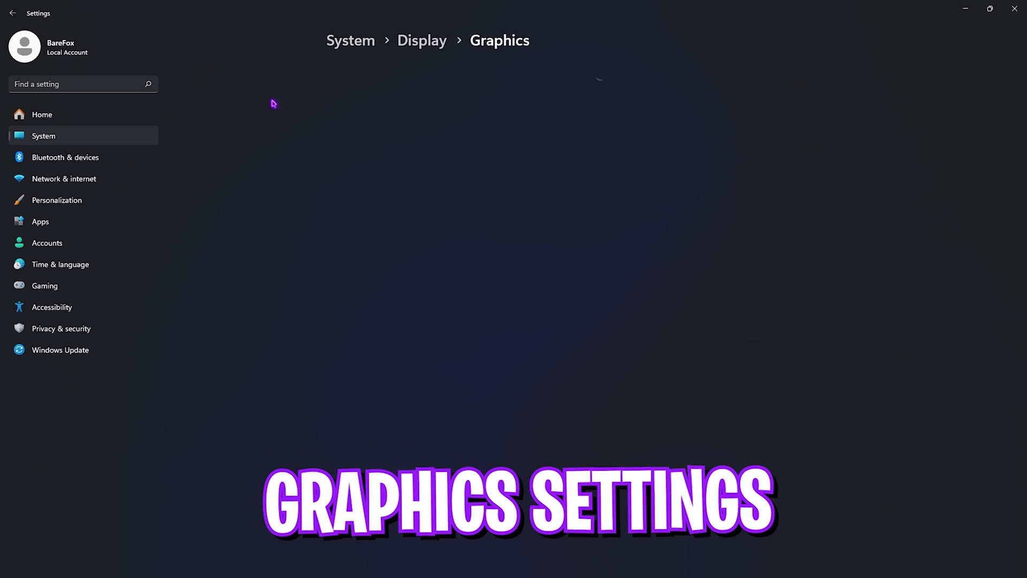
left_click(359, 95)
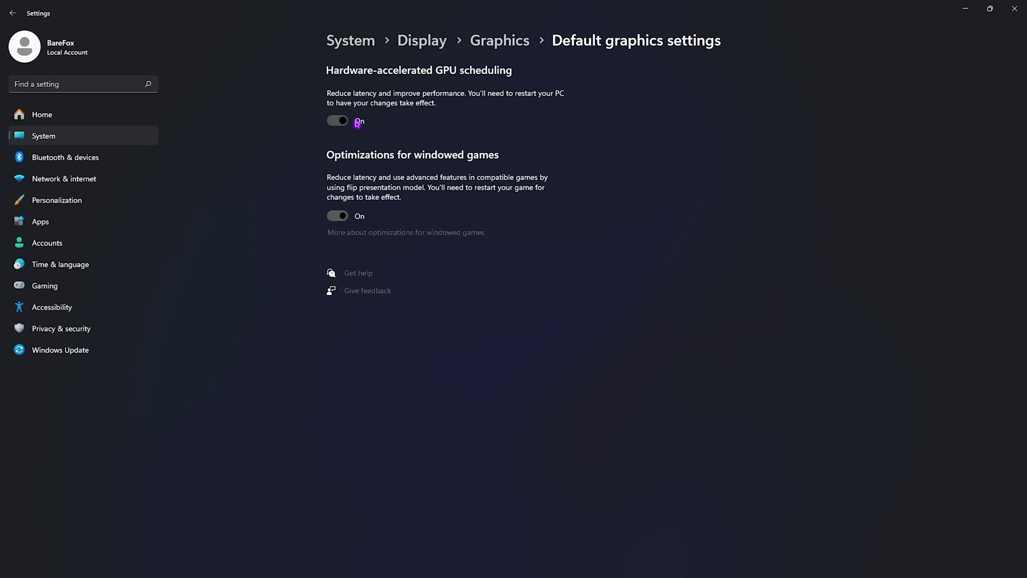
left_click(484, 41)
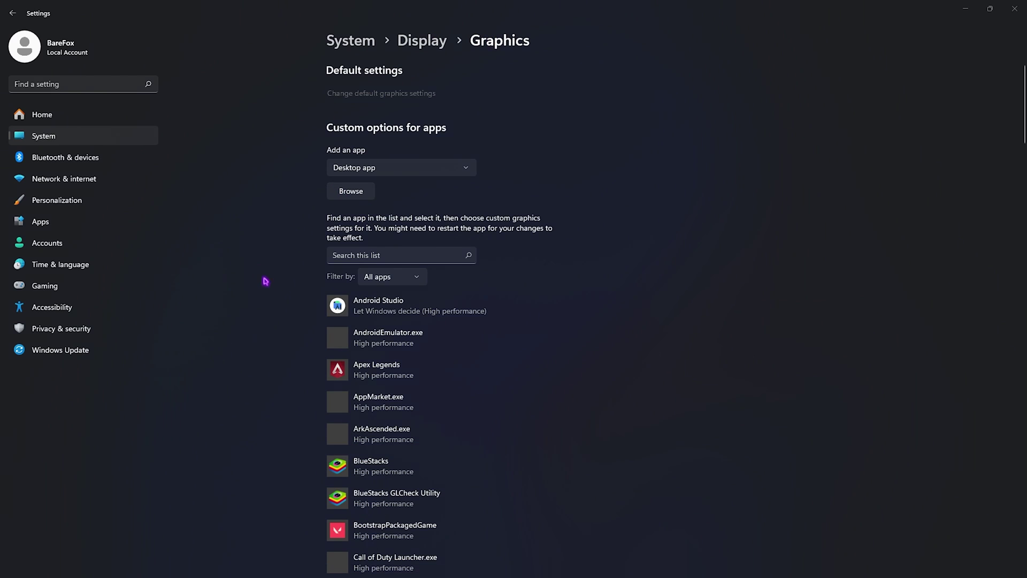
Add FortniteClient-Win64-Shipping.exe from the Win64 folder inside Fortnite's Binaries folder to the custom graphics app list.
left_click(351, 191)
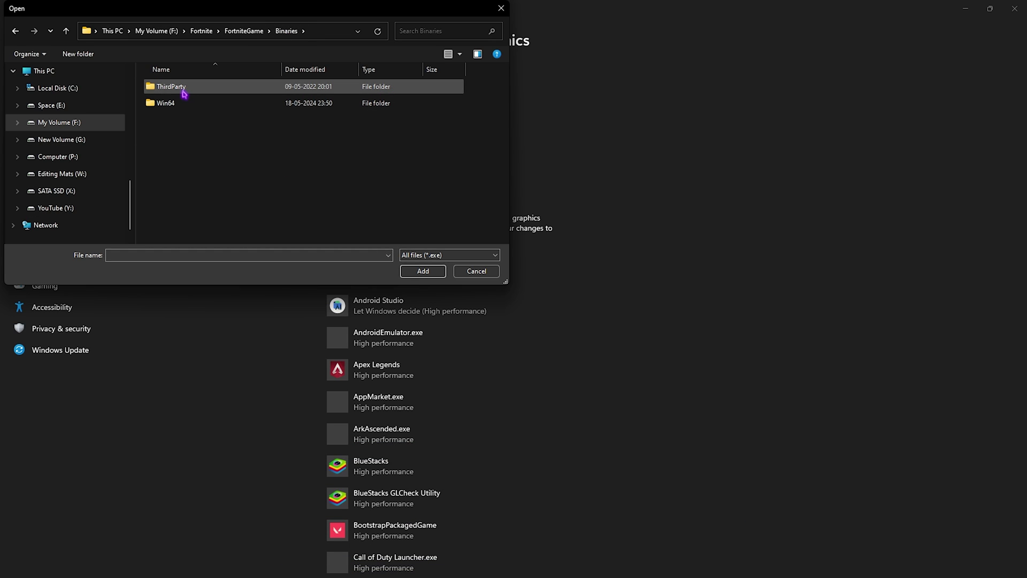
double_click(170, 103)
left_click(213, 141)
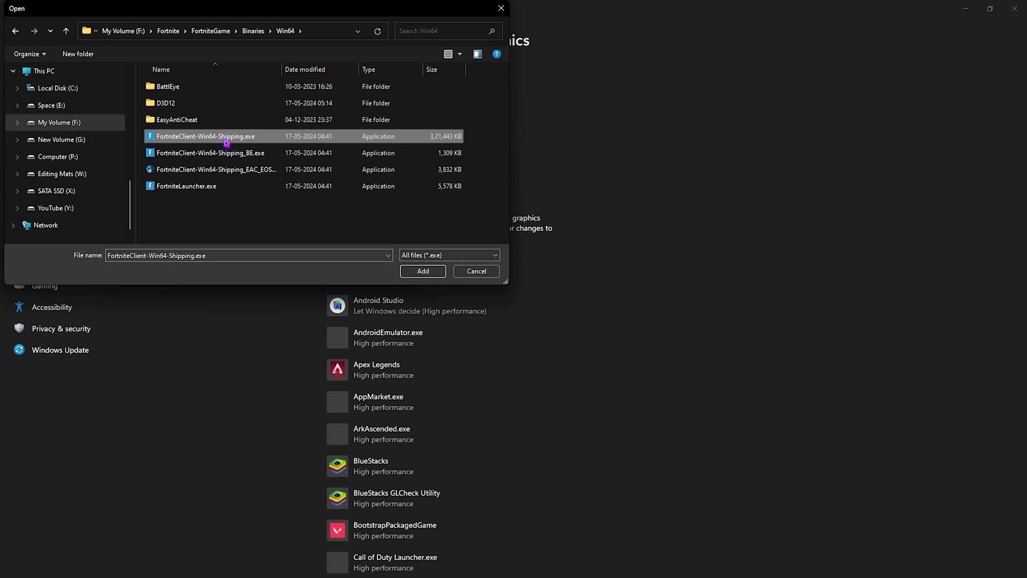
left_click(426, 271)
Set the graphics preference of Fortnite in the app list to High performance and save it.
scroll(396, 276, "down", 5)
scroll(396, 275, "down", 6)
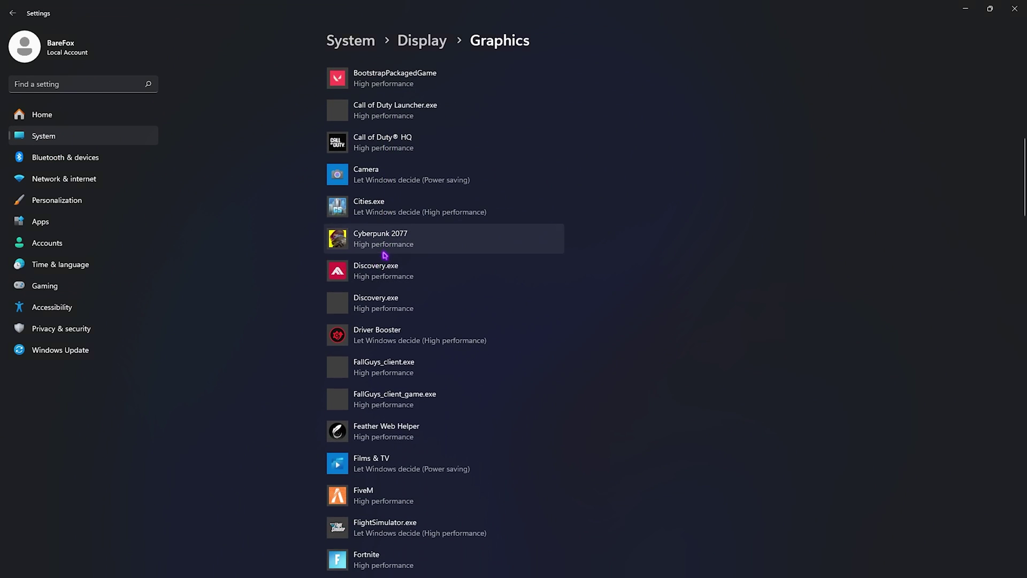
left_click(411, 324)
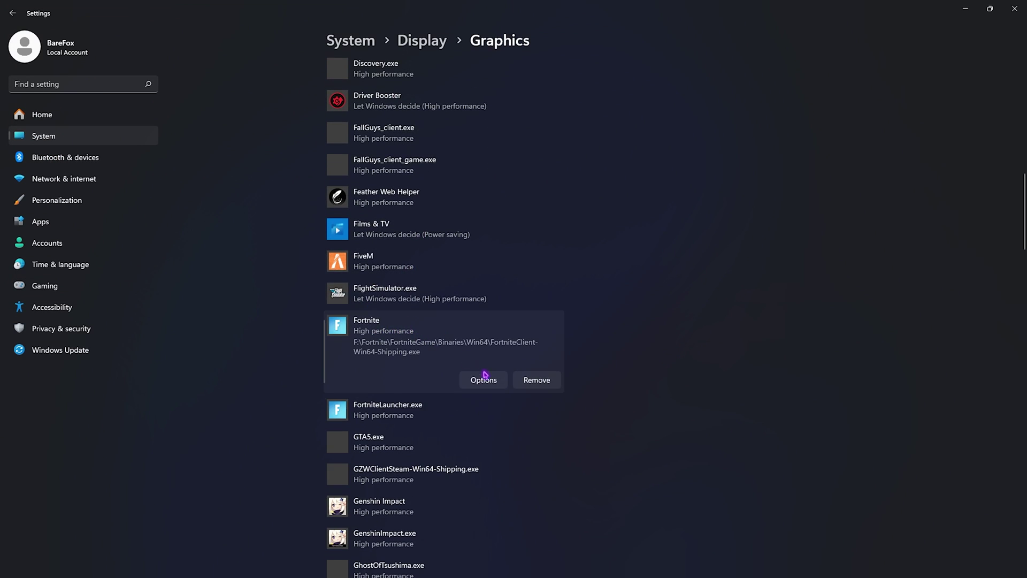
left_click(484, 383)
left_click(464, 390)
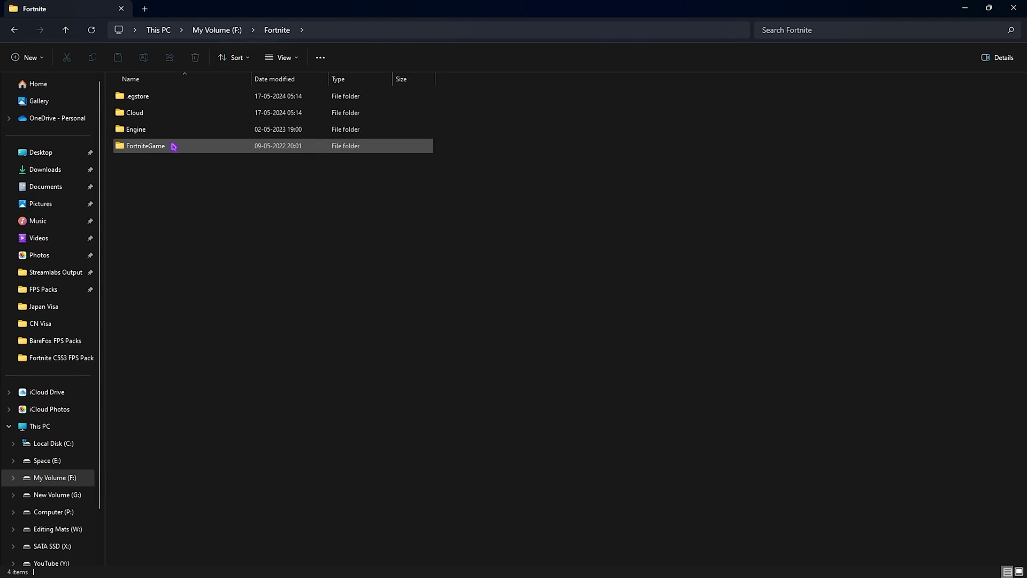
In File Explorer, open the properties of FortniteClient-Win64-Shipping.exe in the FortniteGame\Binaries\Win64 folder.
double_click(147, 153)
double_click(153, 98)
left_click(163, 115)
double_click(162, 116)
scroll(182, 267, "down", 12)
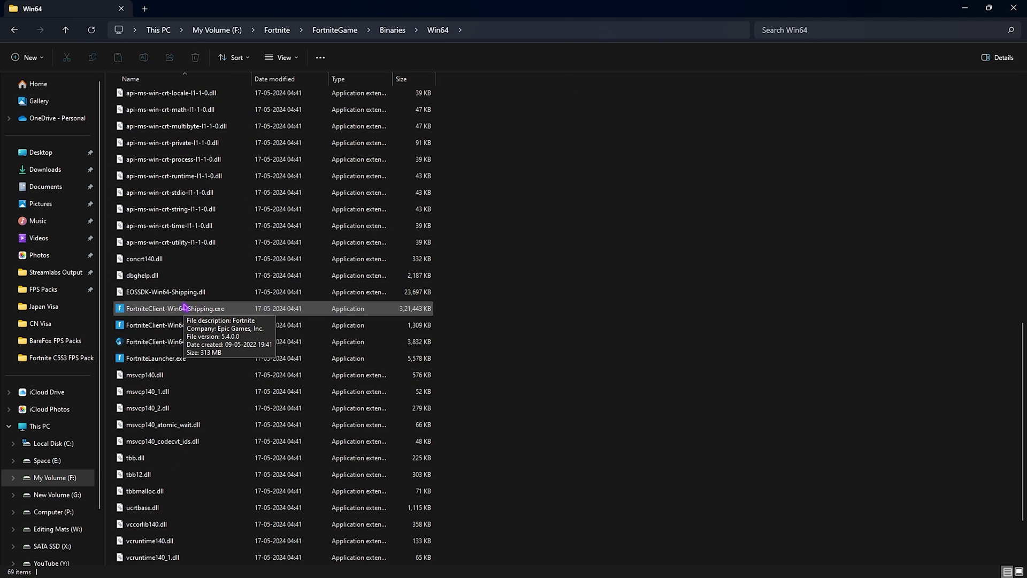
left_click(196, 313)
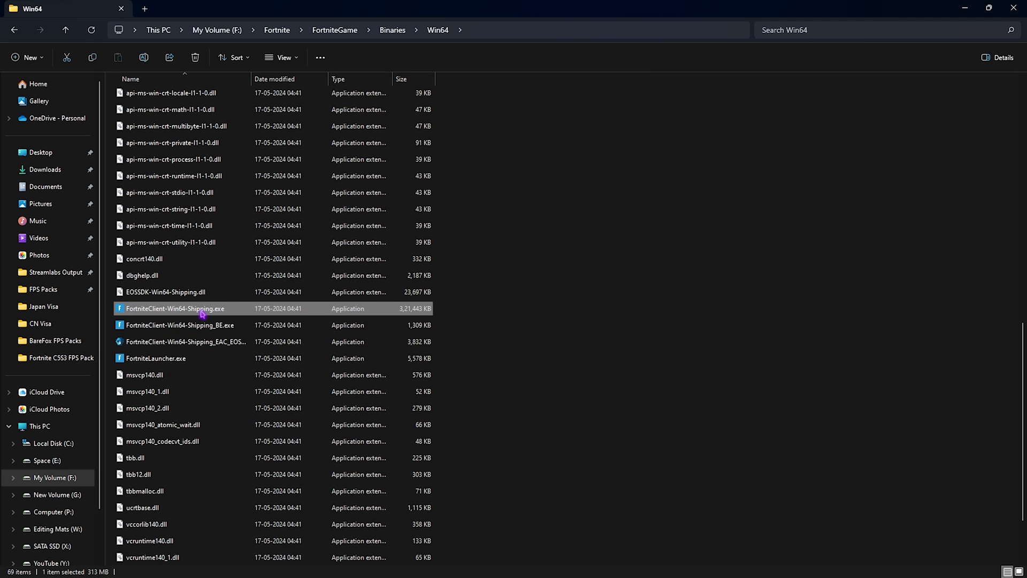
right_click(202, 314)
left_click(243, 242)
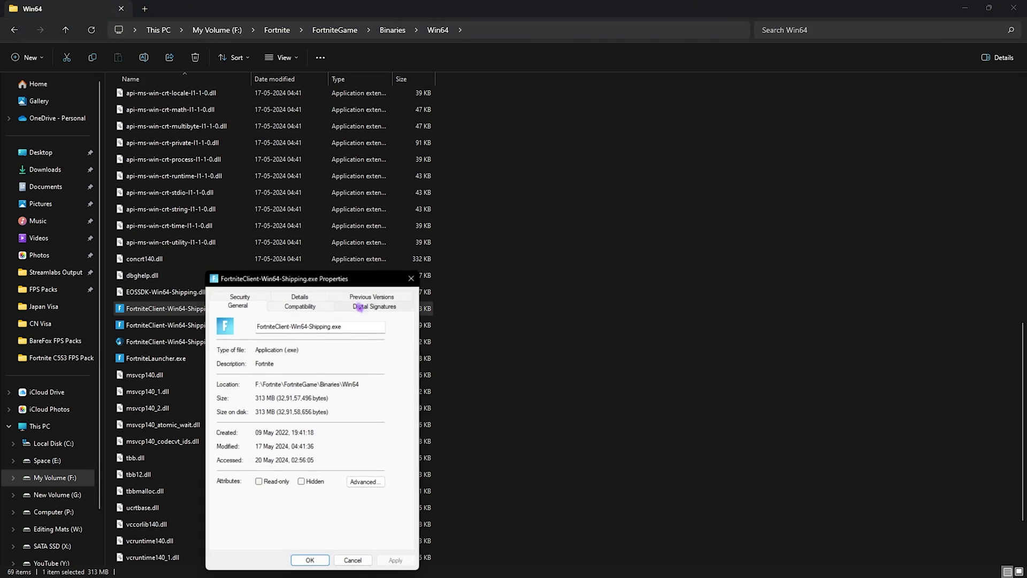
Disable fullscreen optimizations for the Fortnite executable and override its high DPI scaling with Application, then save the properties.
left_click(300, 306)
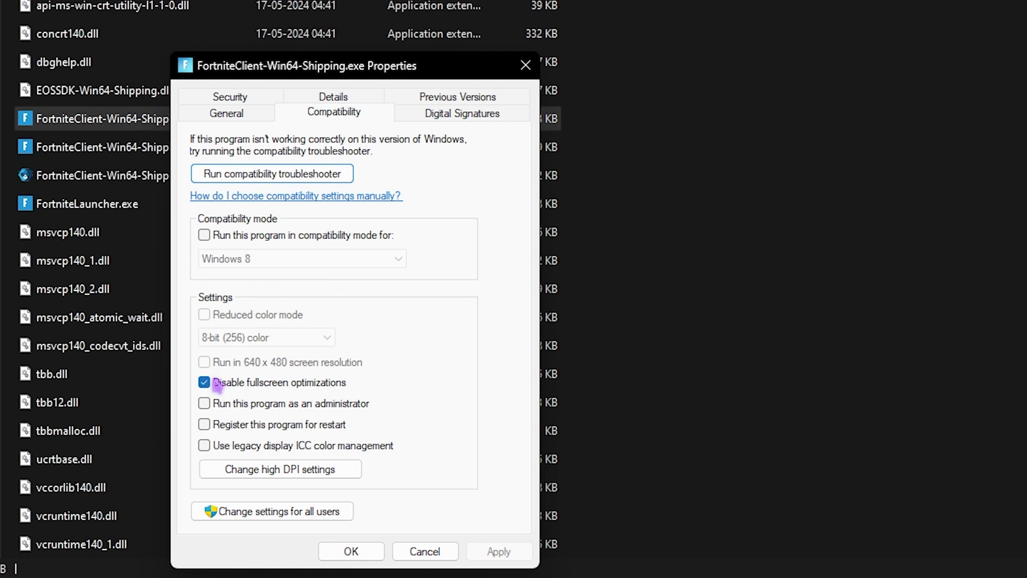
left_click(246, 478)
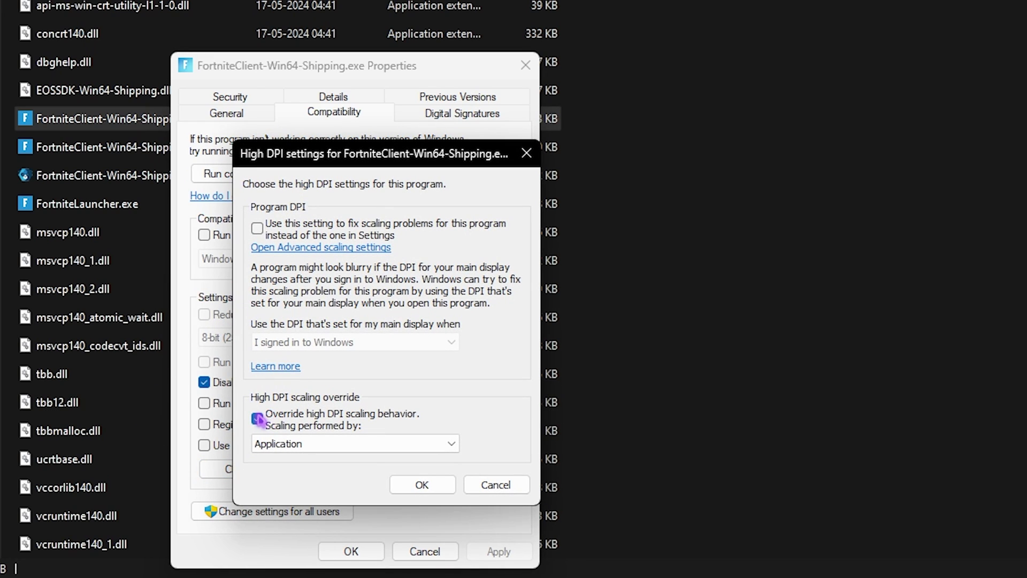
left_click(409, 484)
left_click(349, 550)
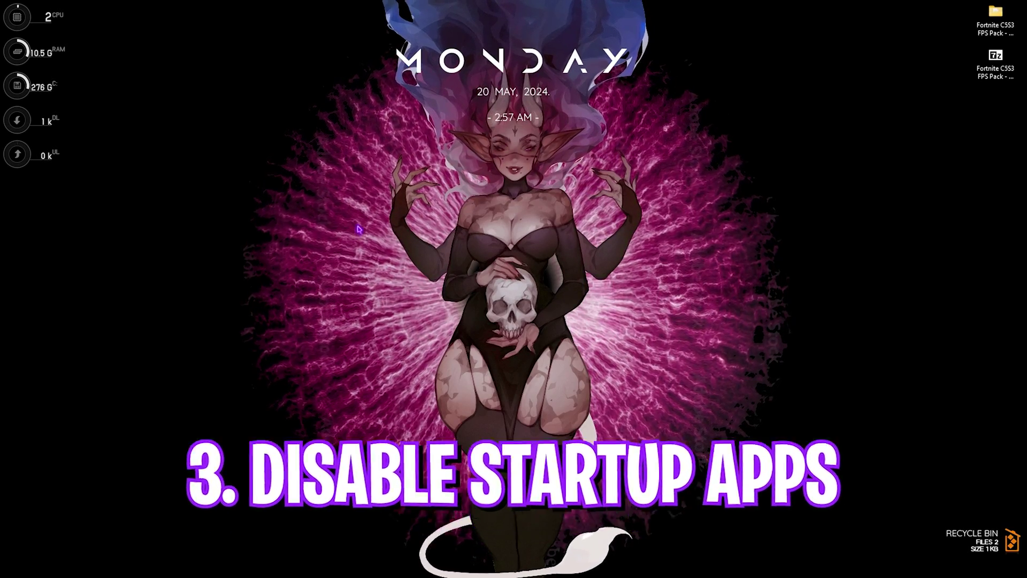
Open Task Manager and view the list of startup apps.
key("ctrl+shift+Escape")
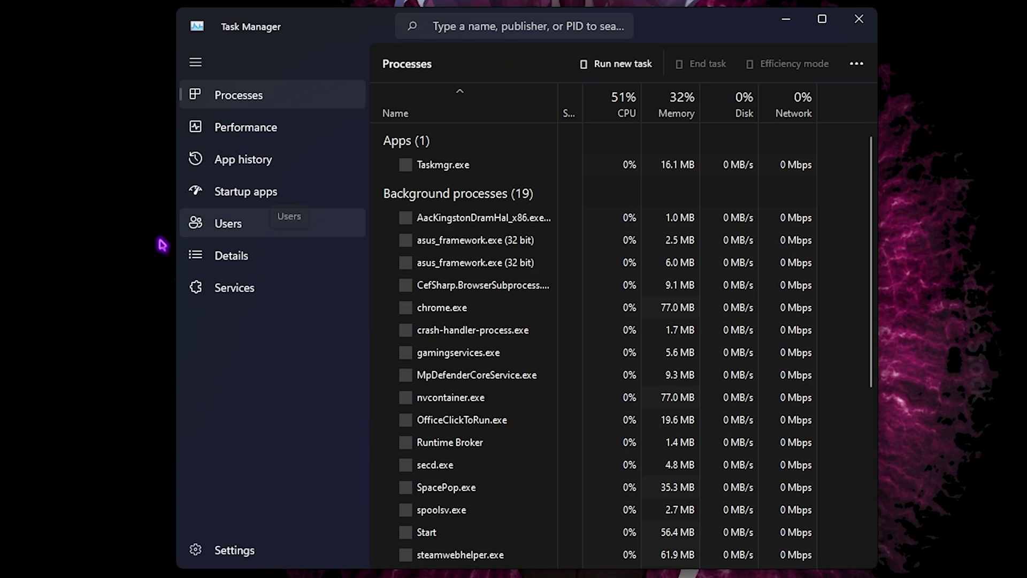
left_click(266, 191)
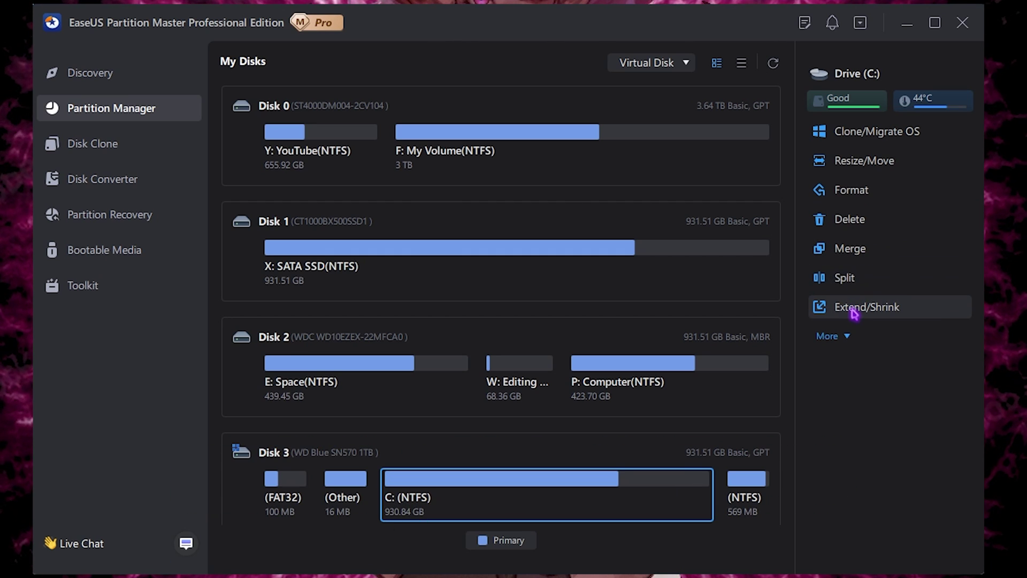
Switch to EaseUS Partition Master and look over drive C's extra operations, disk clone, converter, partition recovery, bootable media and toolkit pages.
left_click(846, 336)
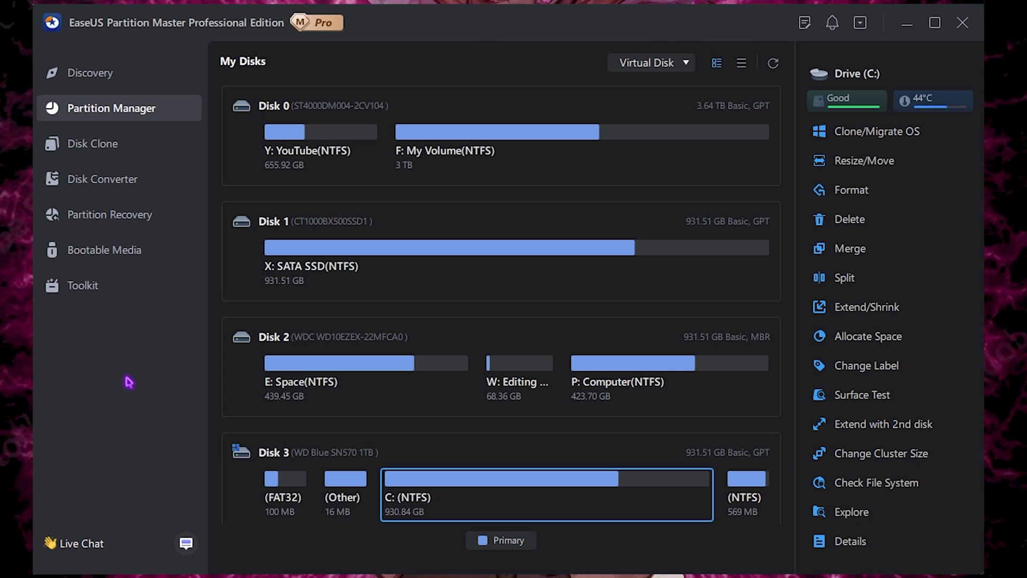
left_click(113, 143)
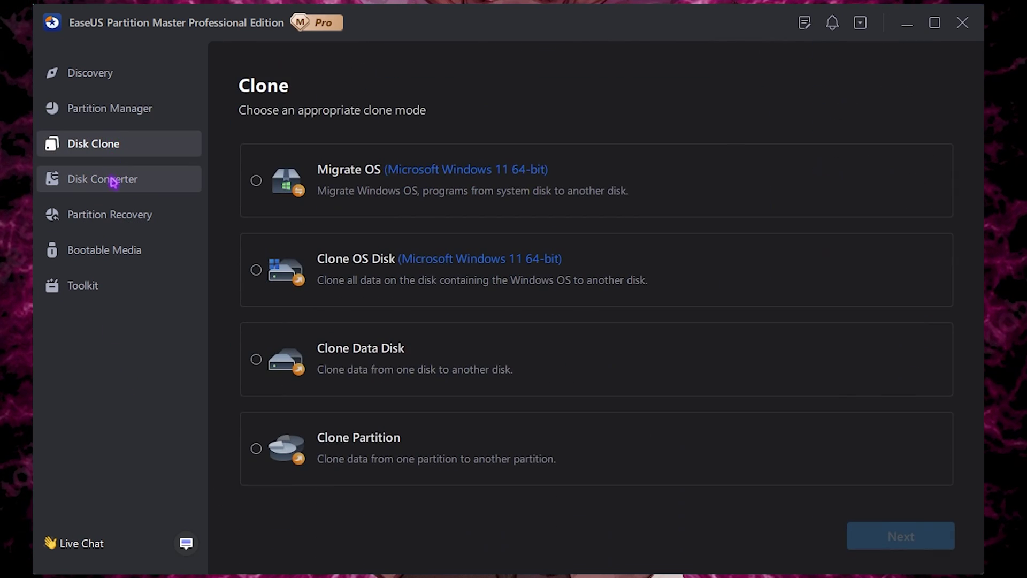
left_click(112, 180)
left_click(119, 214)
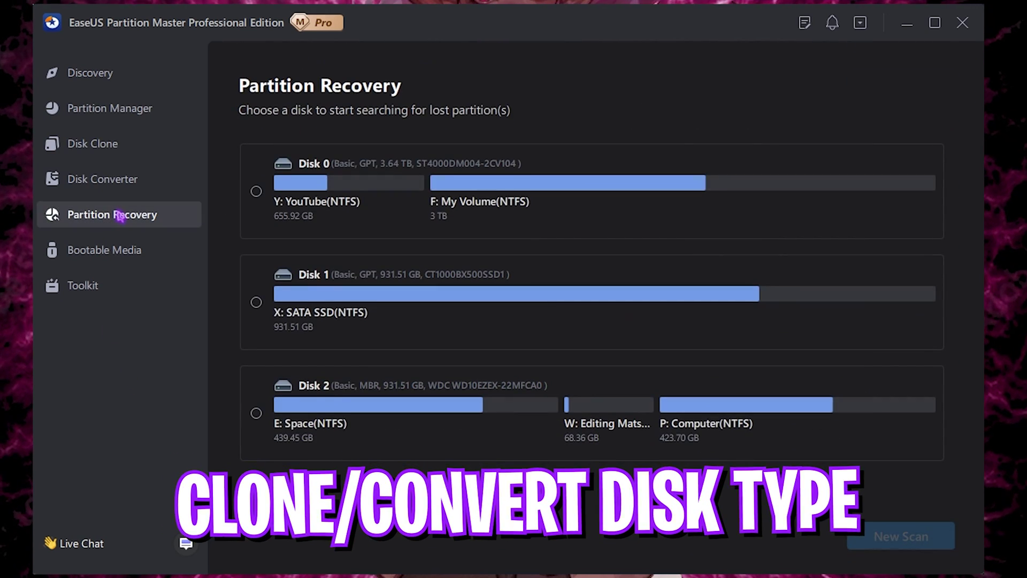
left_click(127, 252)
left_click(117, 294)
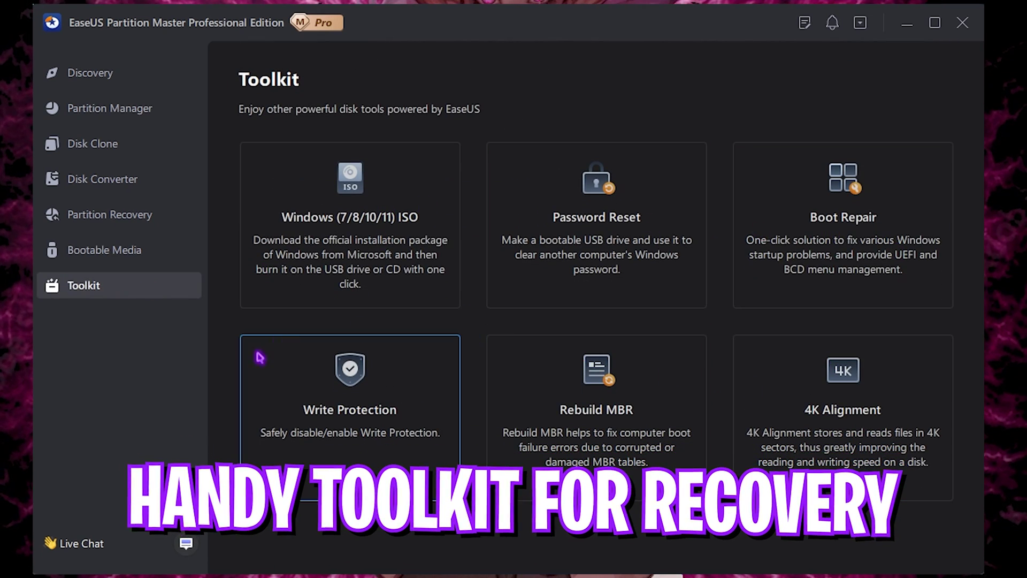
Start a Migrate OS clone of drive C from the partition overview.
left_click(92, 118)
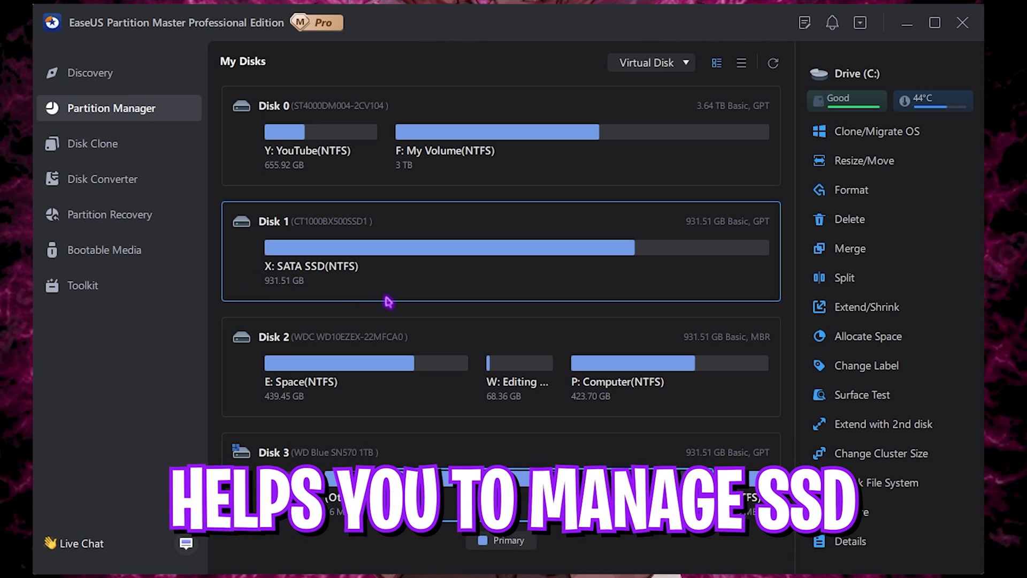
left_click(885, 132)
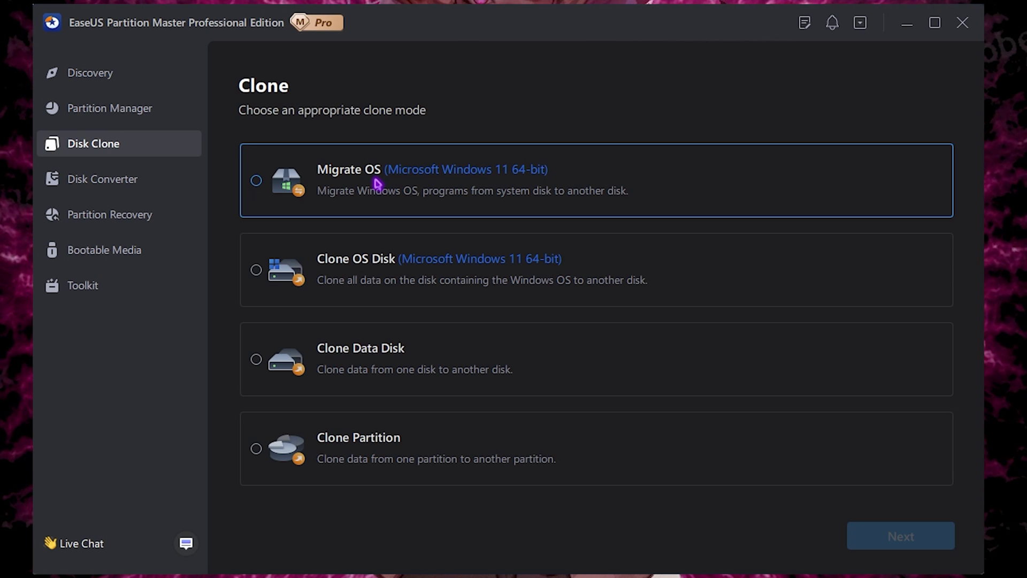
left_click(377, 183)
left_click(856, 534)
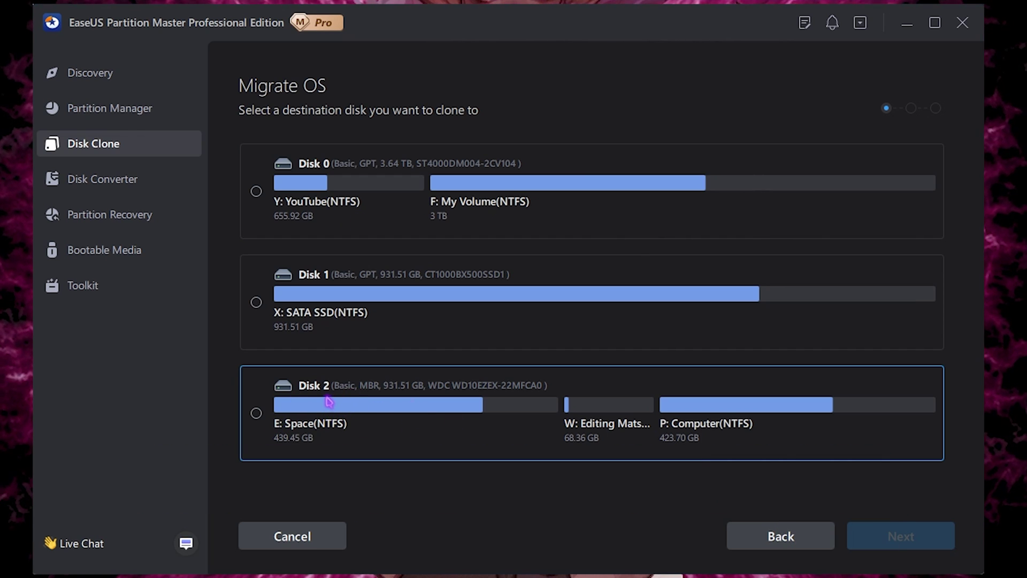
Try Disk 2 as the OS migration destination, decline deleting its partitions, and leave the clone wizard.
scroll(329, 402, "down", 4)
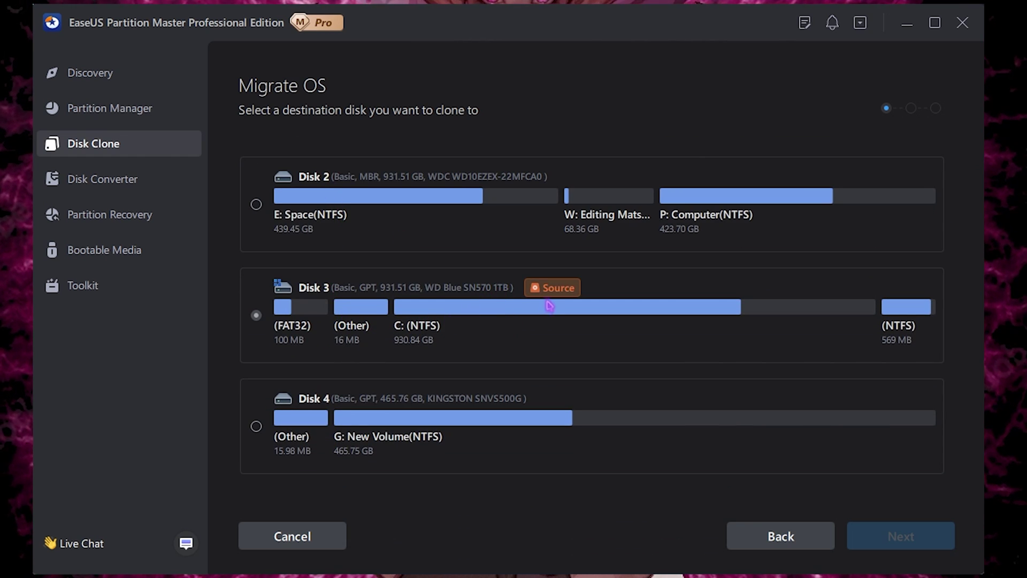
left_click(263, 214)
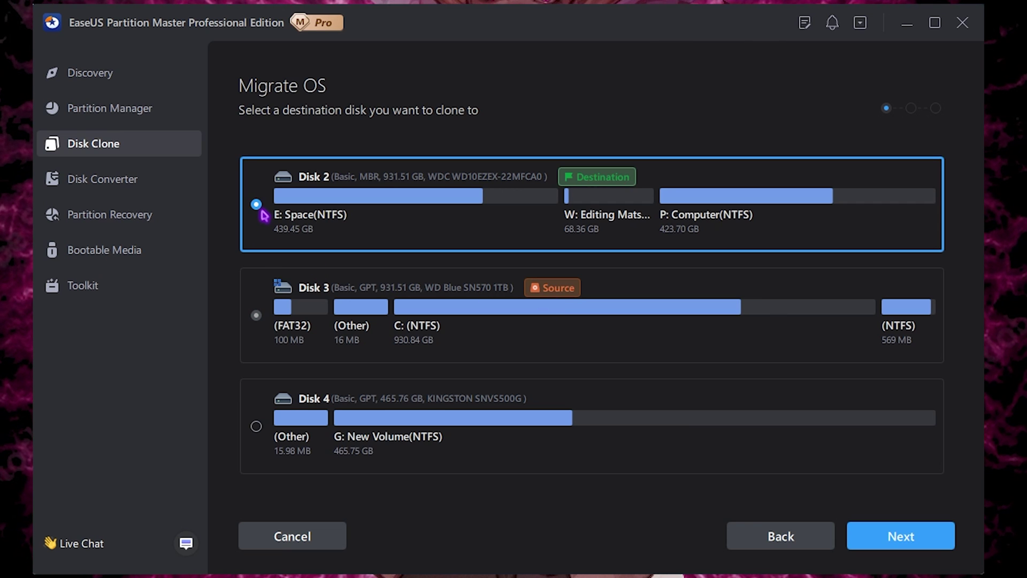
left_click(869, 534)
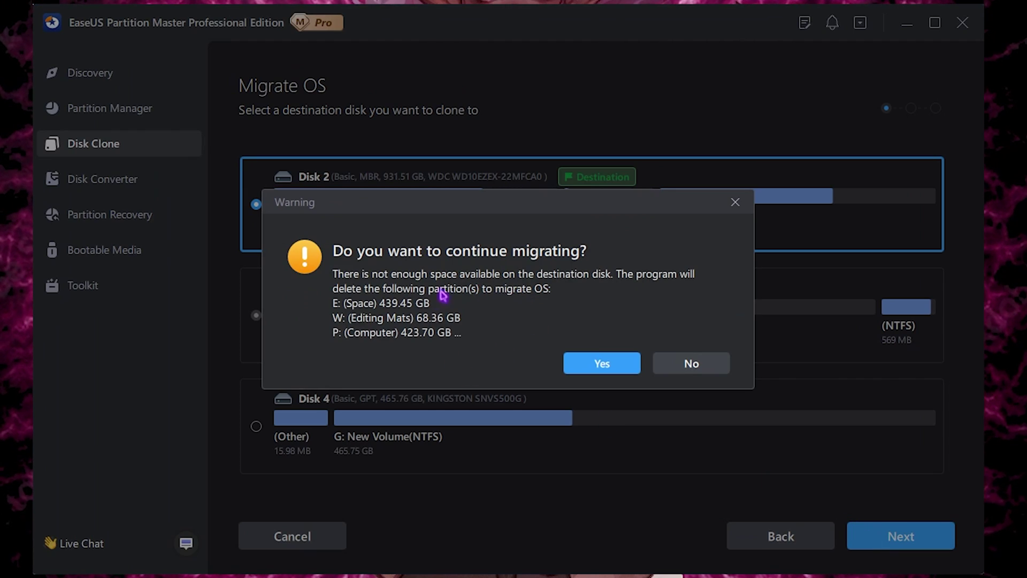
left_click(693, 368)
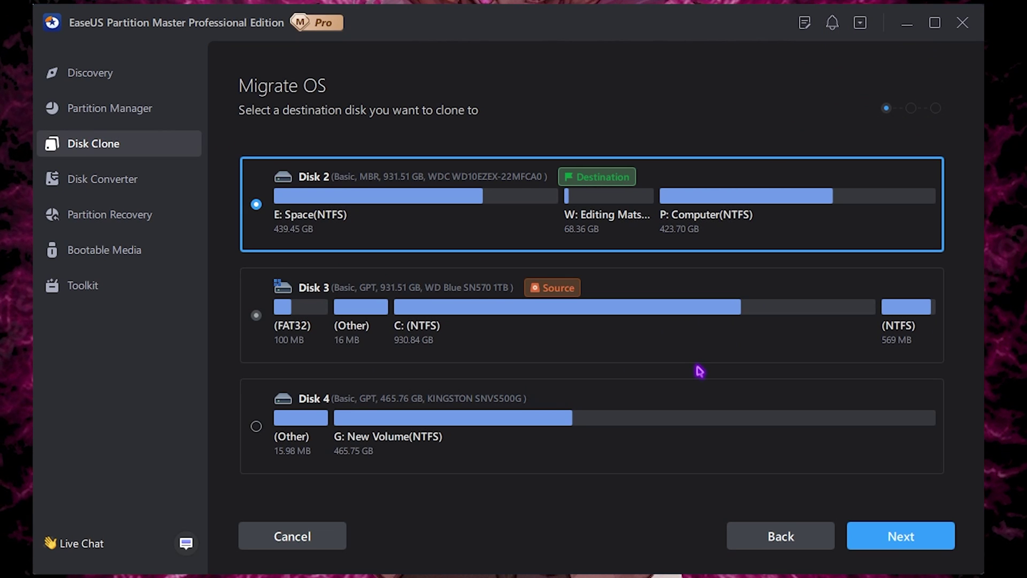
left_click(80, 108)
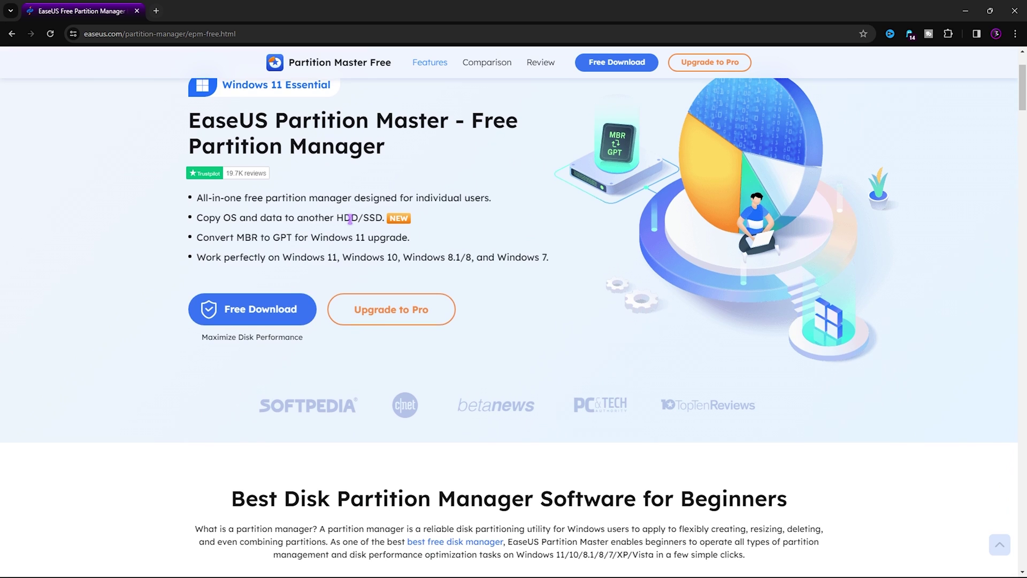
scroll(350, 218, "up", 2)
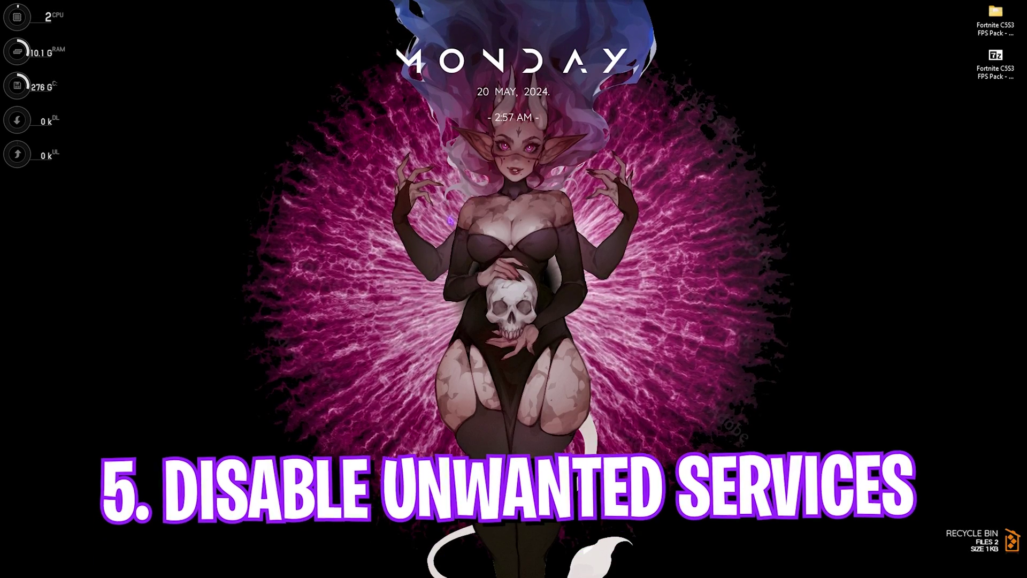
Open System Configuration by running msconfig.
key("super")
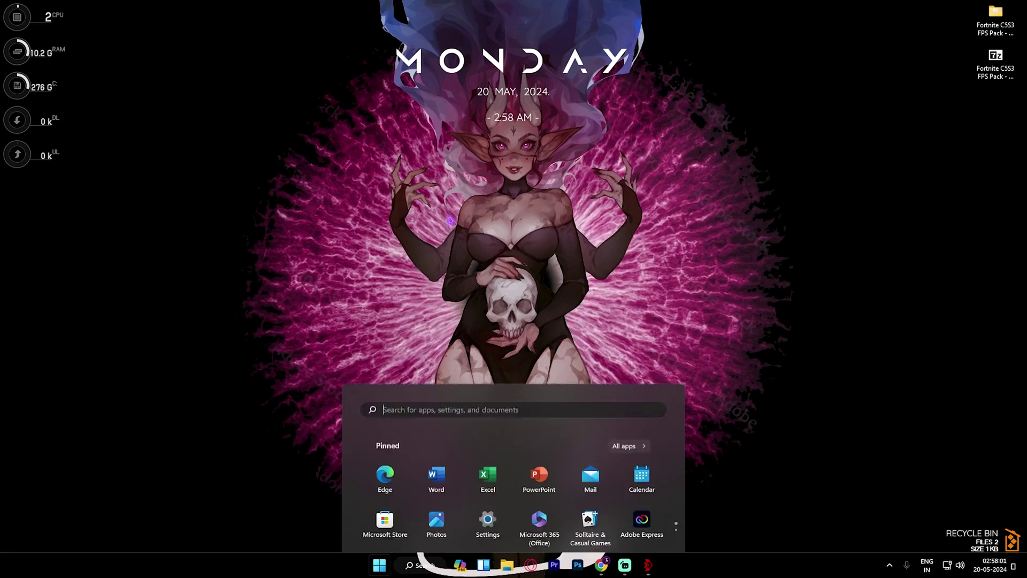
type("msconfig")
key("Return")
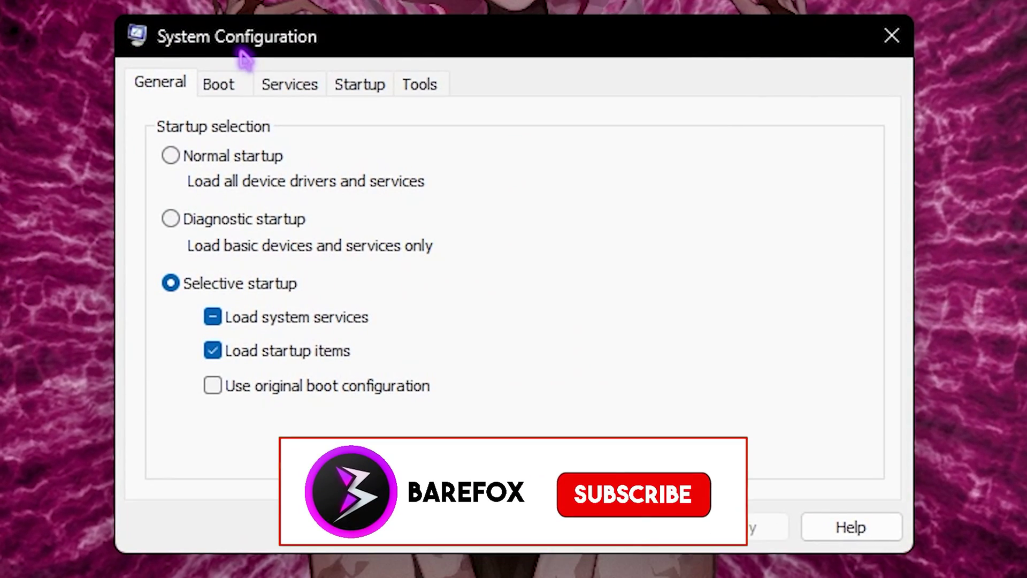
Hide all Microsoft services in the System Configuration services list and look through the remaining third-party services.
left_click(289, 84)
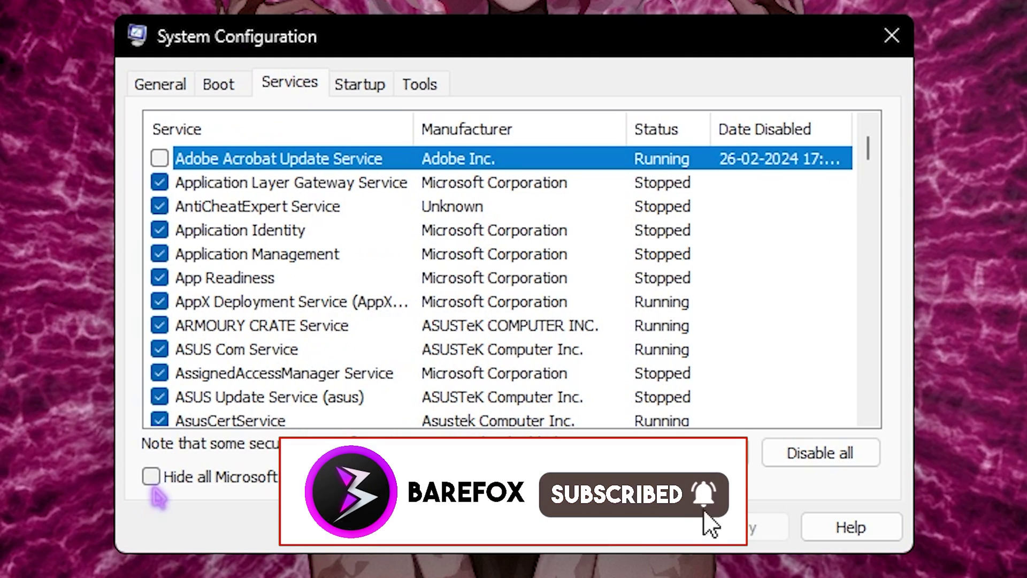
left_click(152, 476)
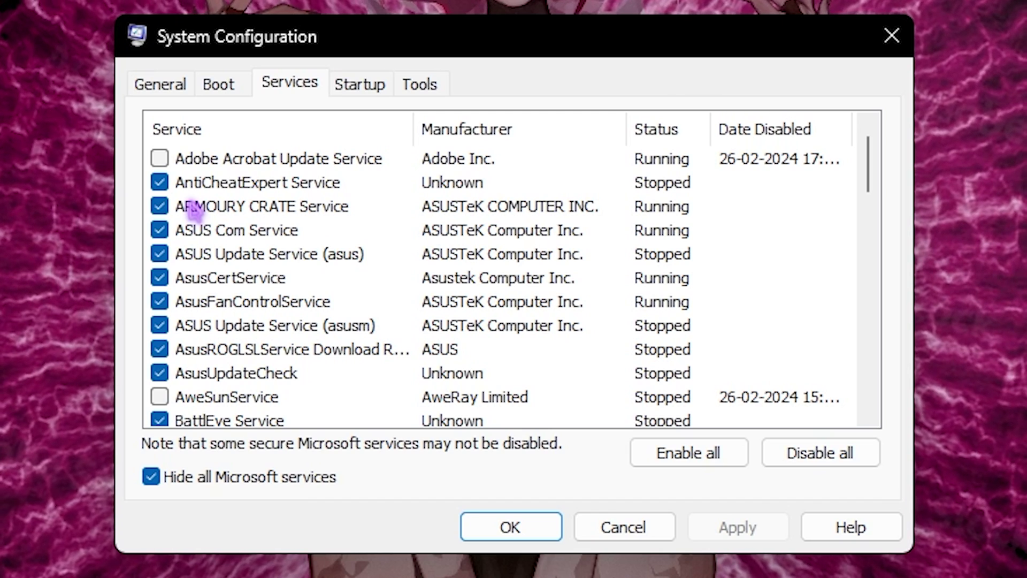
scroll(256, 270, "down", 5)
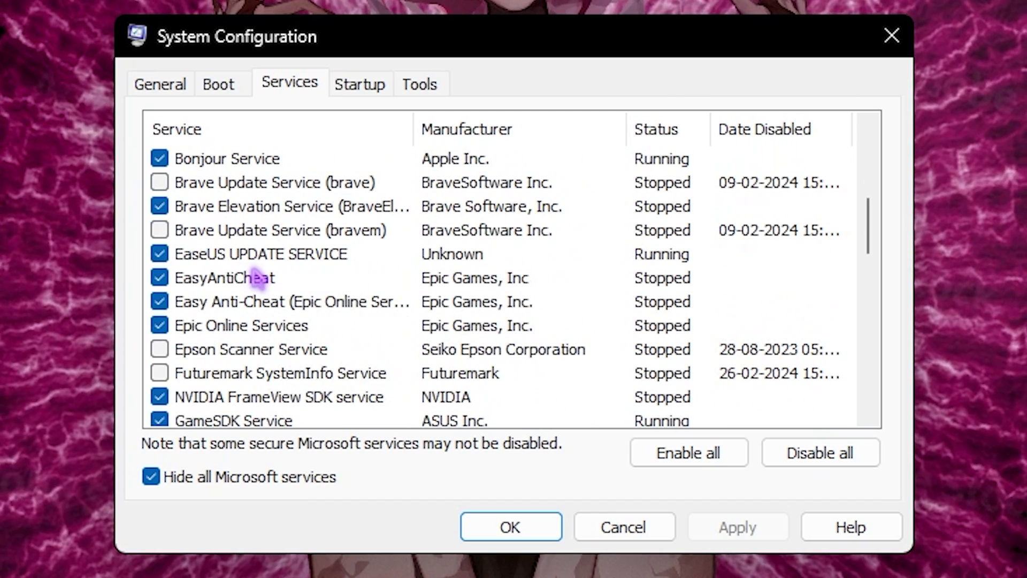
scroll(256, 278, "down", 8)
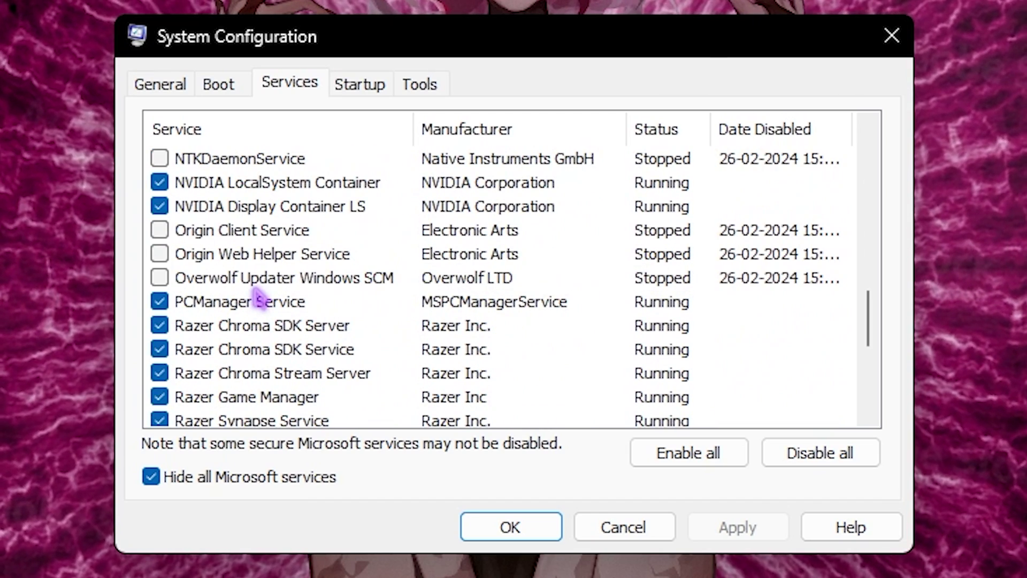
scroll(257, 296, "down", 2)
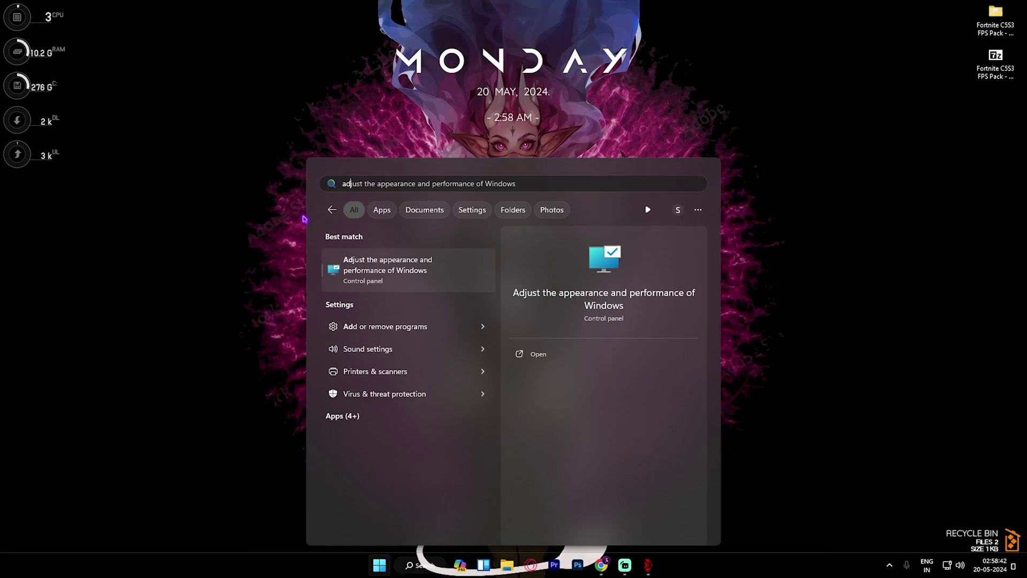
In the Windows performance options, adjust for best performance, then enable taskbar thumbnail previews, thumbnails instead of icons and smooth screen font edges.
key("Return")
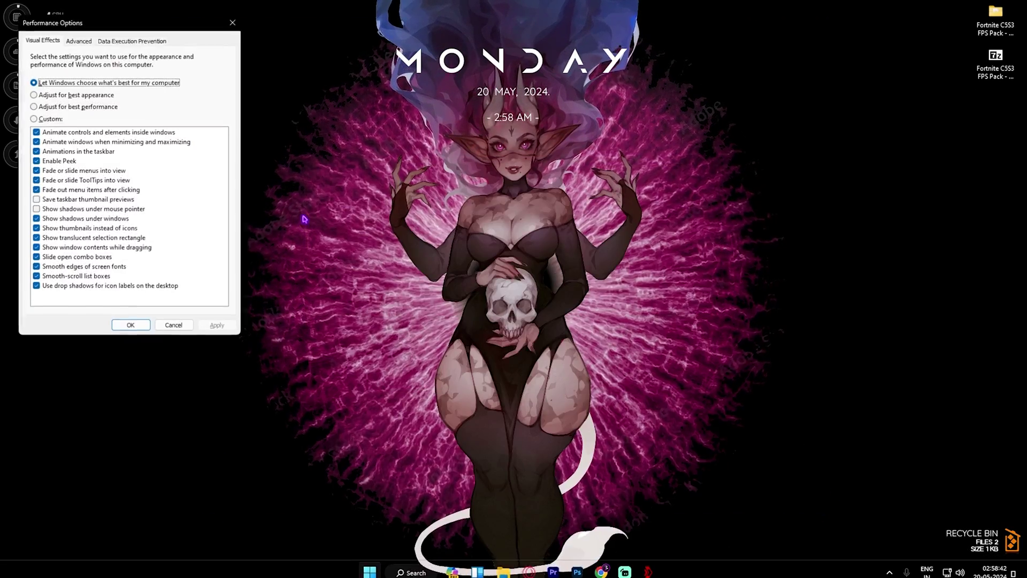
left_click_drag(107, 22, 210, 102)
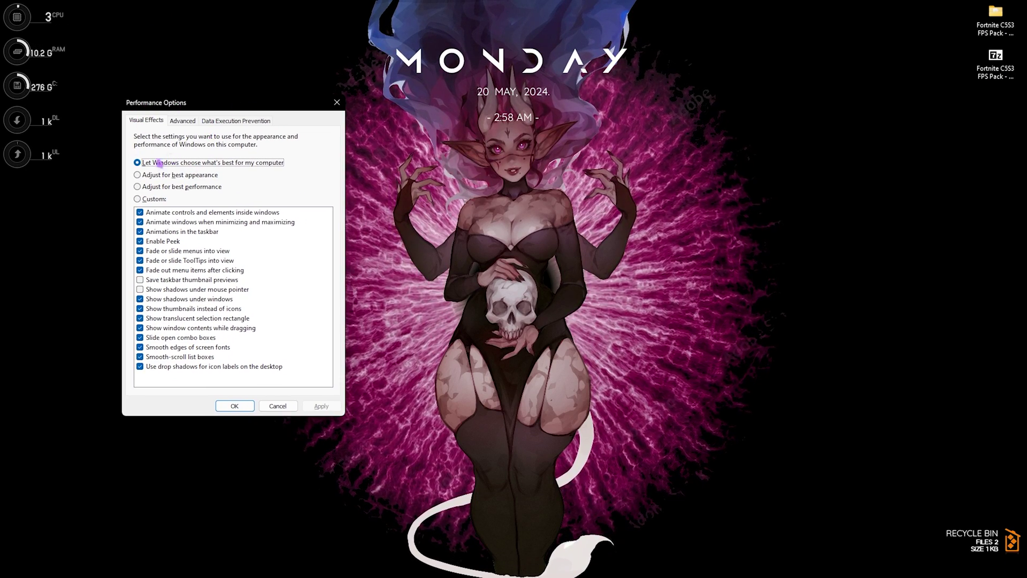
left_click(137, 186)
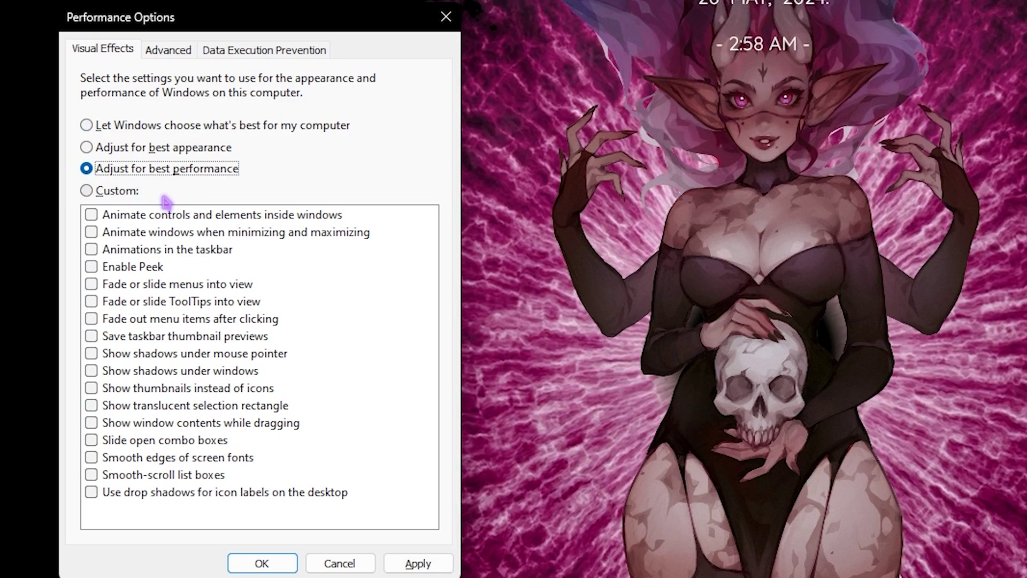
left_click(91, 336)
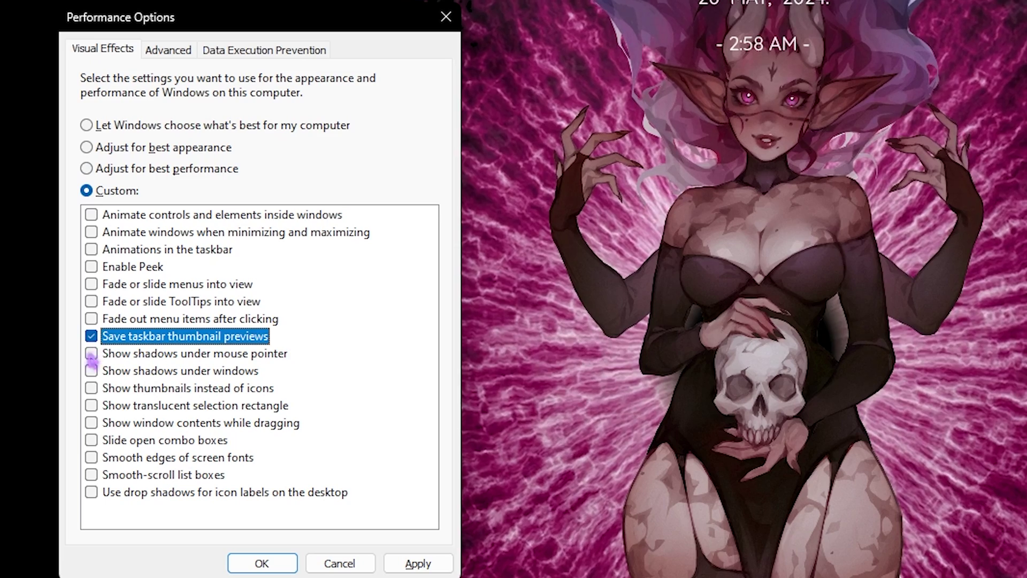
left_click(92, 387)
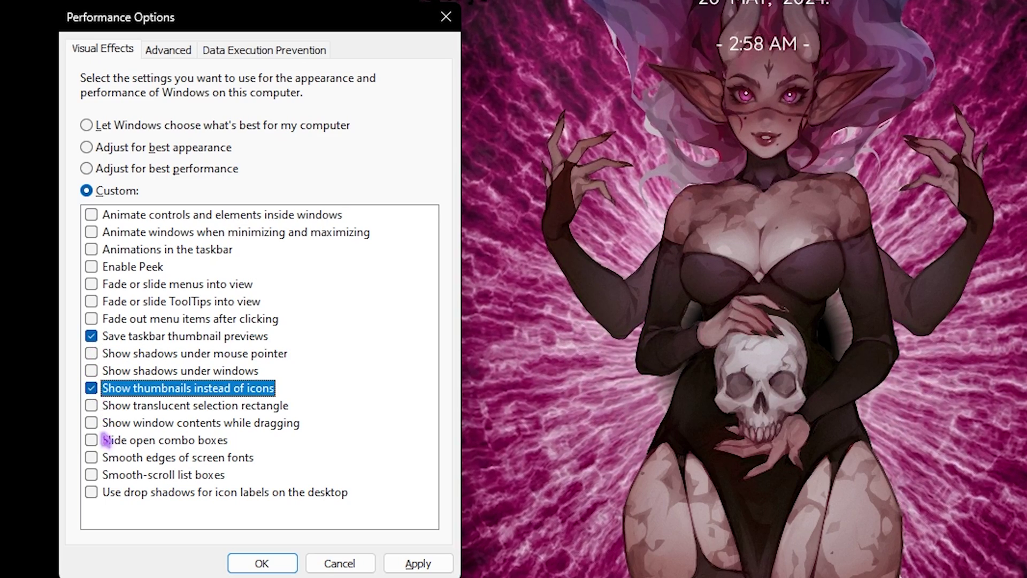
left_click(88, 457)
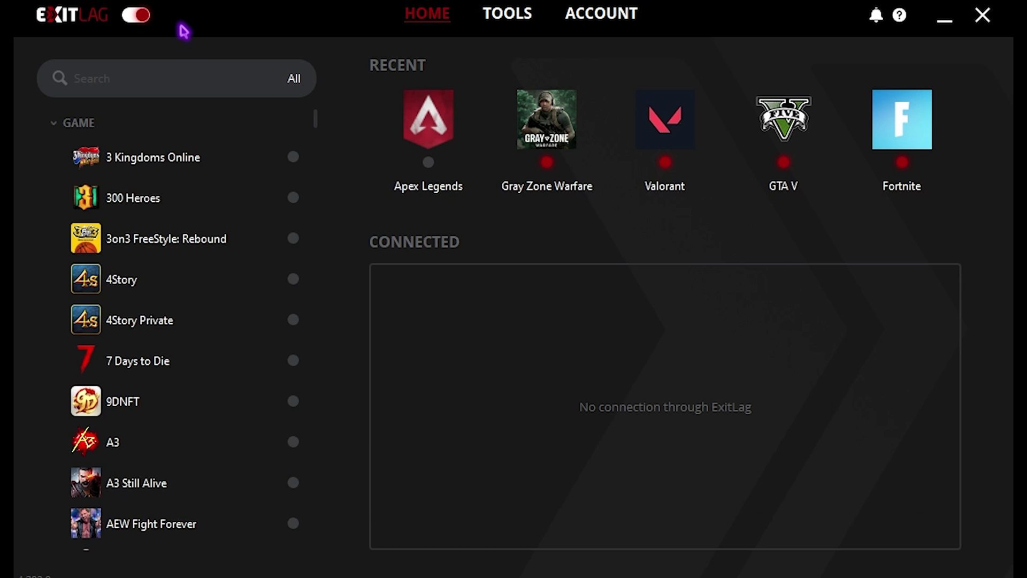
In ExitLag, search for "Fort", open Fortnite, choose AE Dubai01 as the game region and apply the routes.
left_click(99, 71)
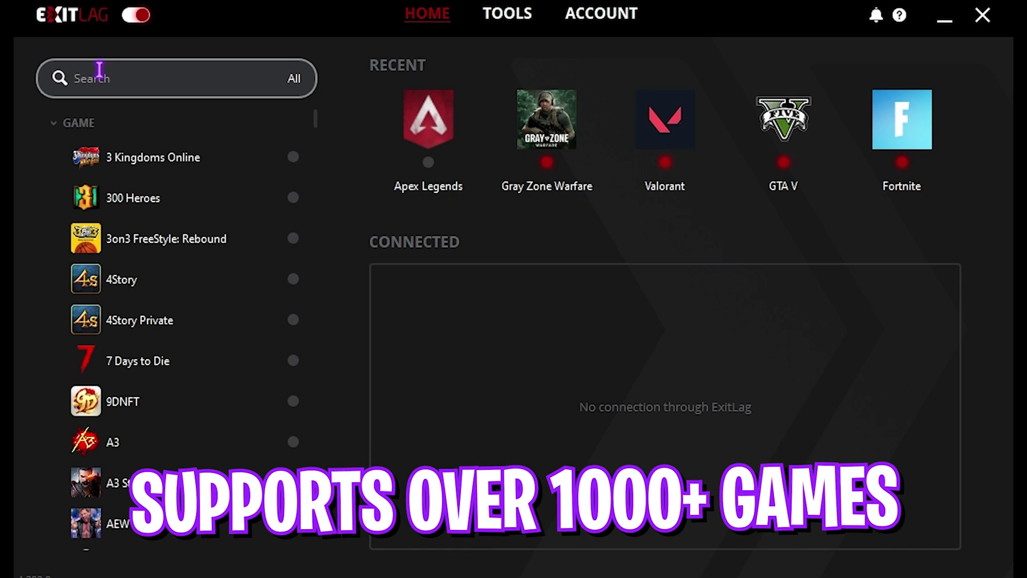
type("Fort")
left_click(131, 158)
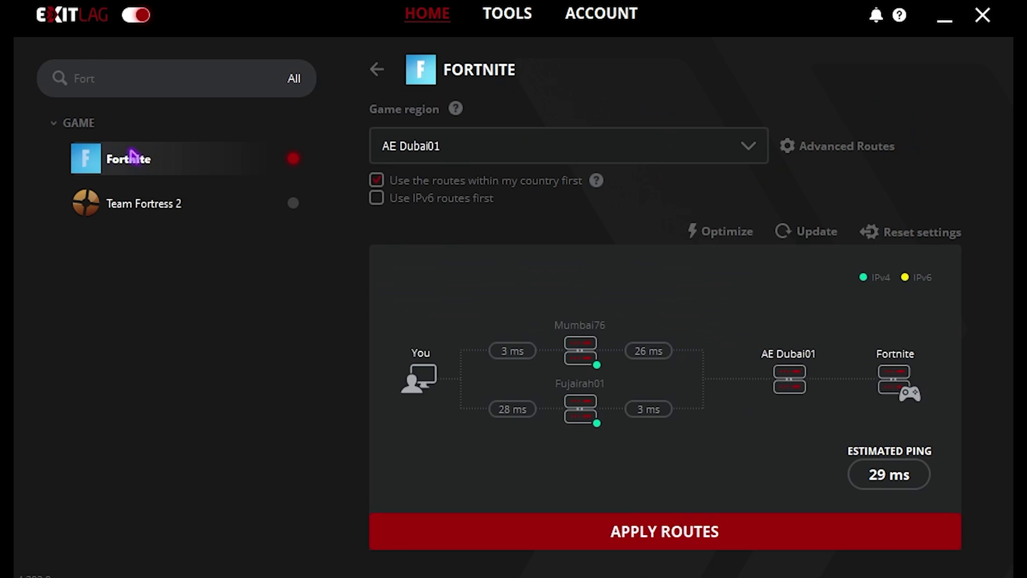
left_click(511, 150)
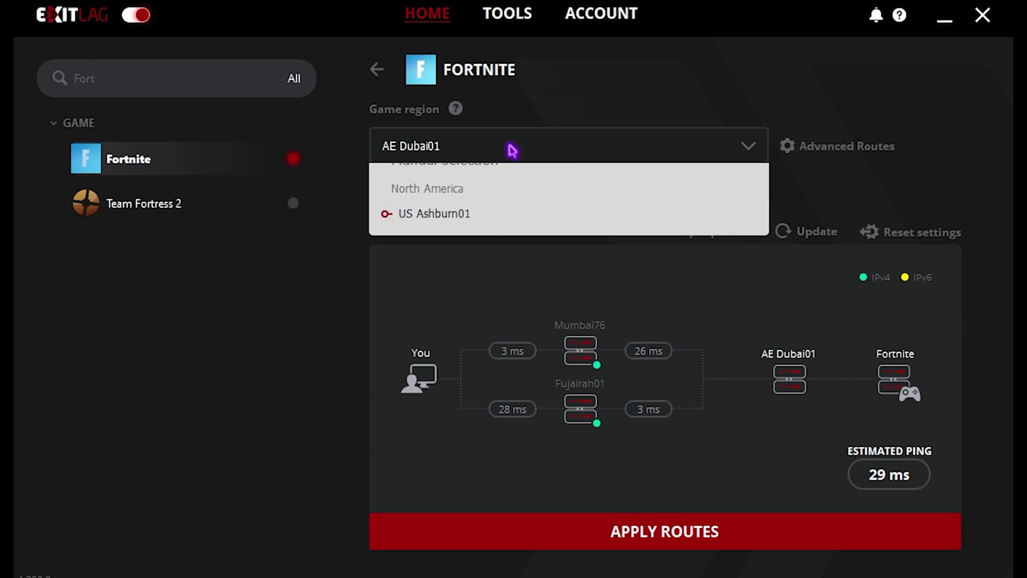
scroll(459, 316, "down", 1)
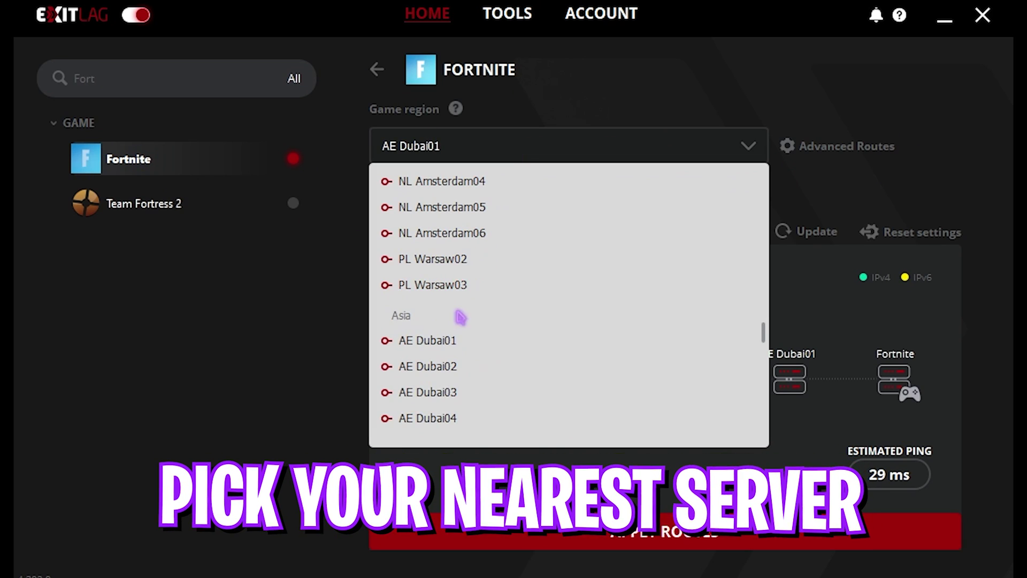
left_click(422, 341)
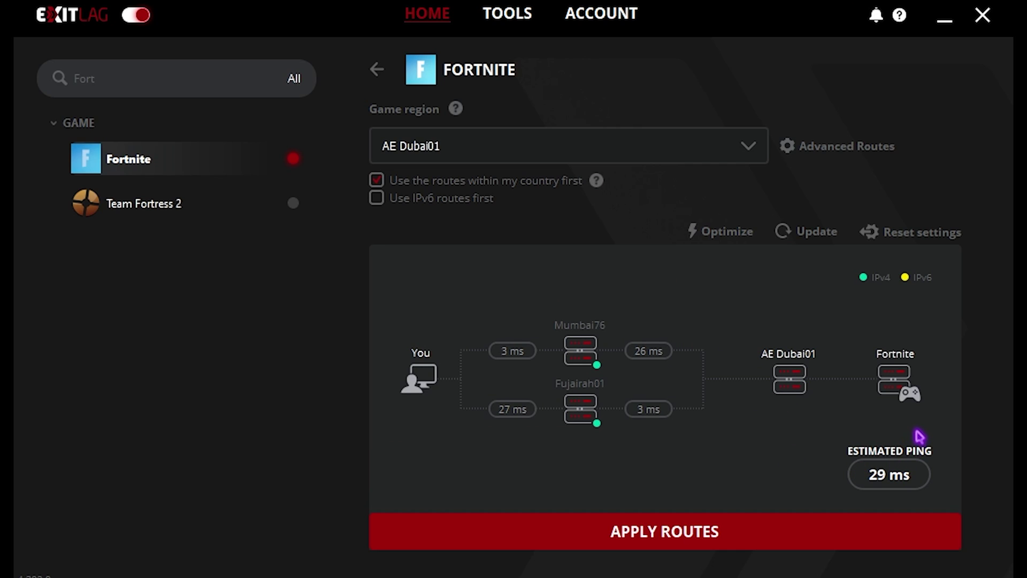
left_click(562, 521)
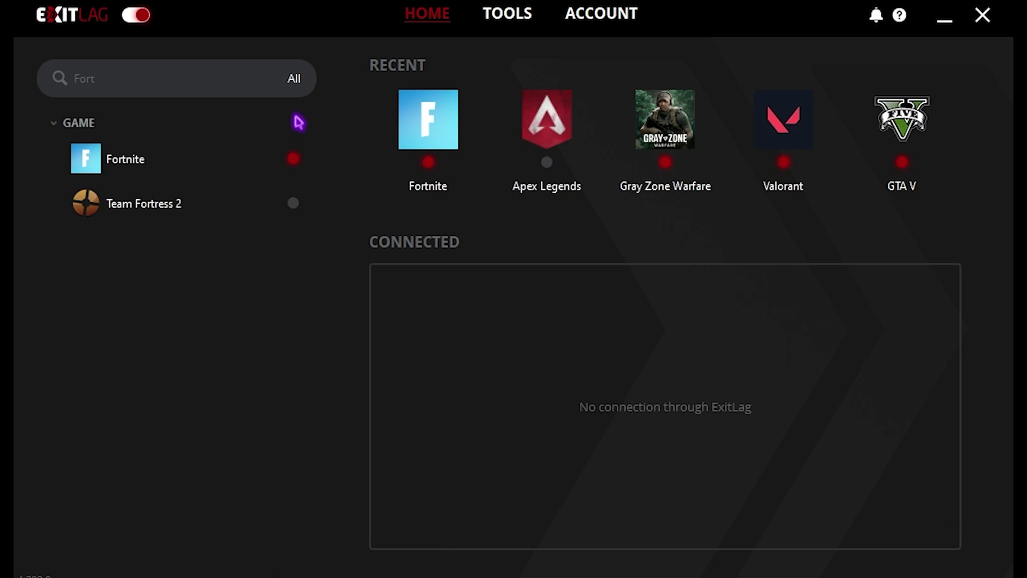
Turn on Disable Game Bar and Game DVR in ExitLag's FPS Boost tools.
left_click(495, 14)
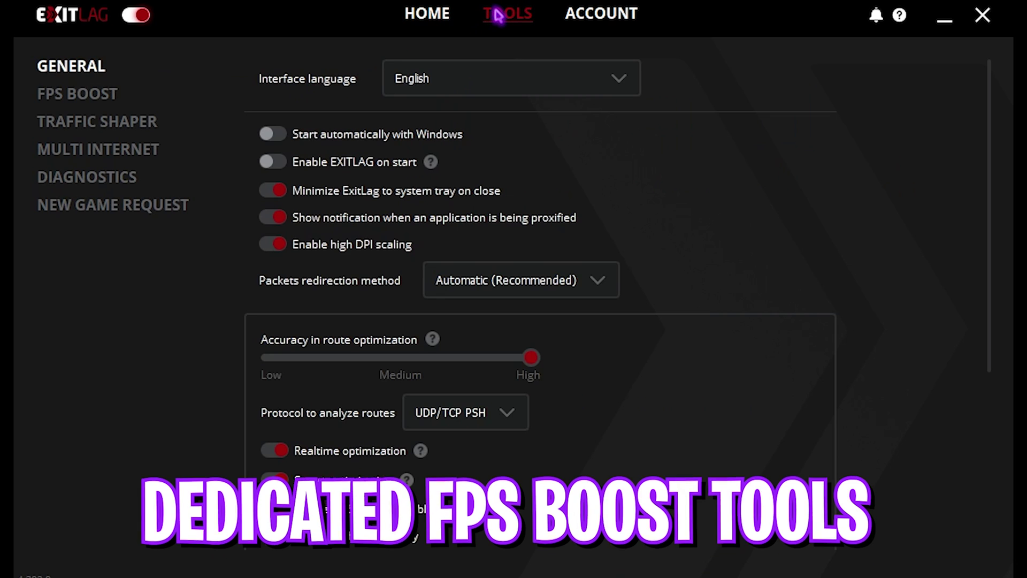
left_click(94, 94)
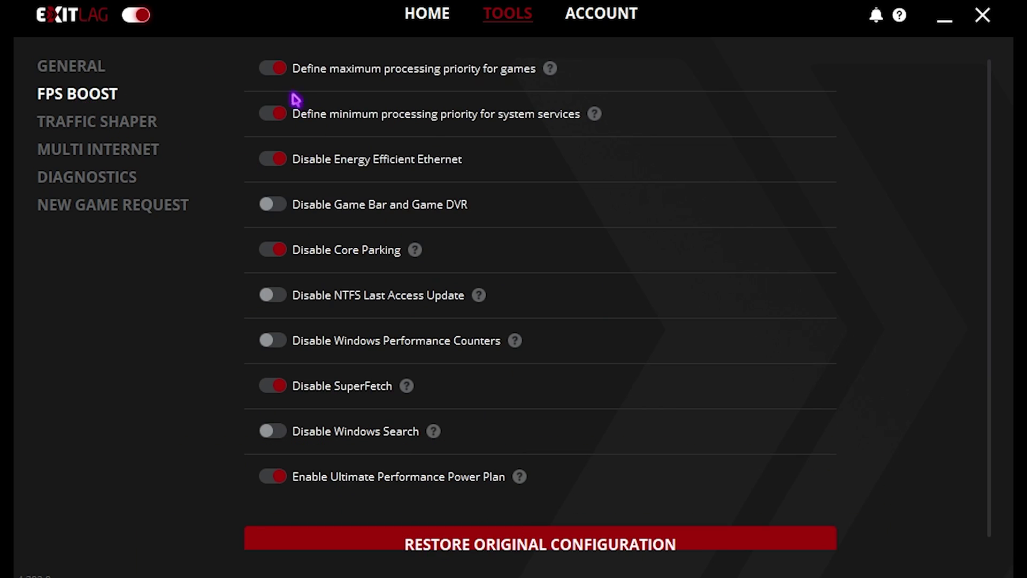
left_click(276, 203)
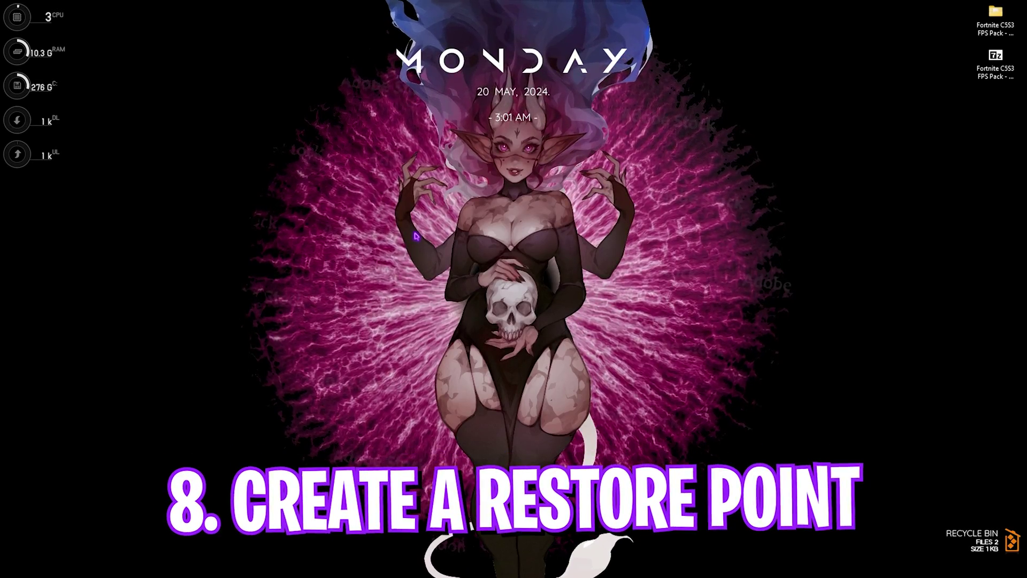
Create a system restore point described as "Fortnite" with Local Disk (C:) selected, and close System Properties.
key("super")
type("create a restore point")
key("Return")
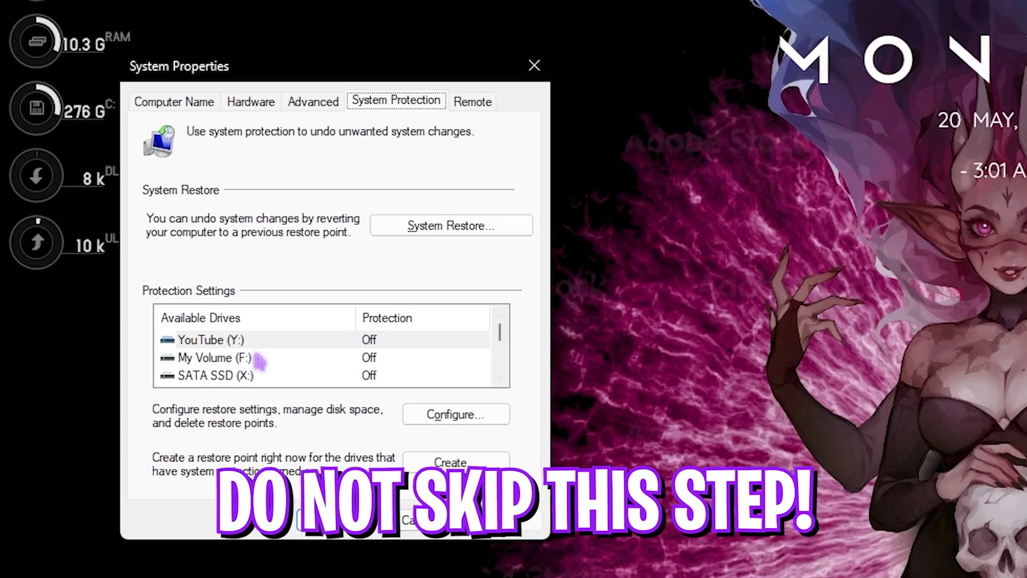
scroll(260, 361, "down", 1)
left_click(239, 375)
left_click(440, 463)
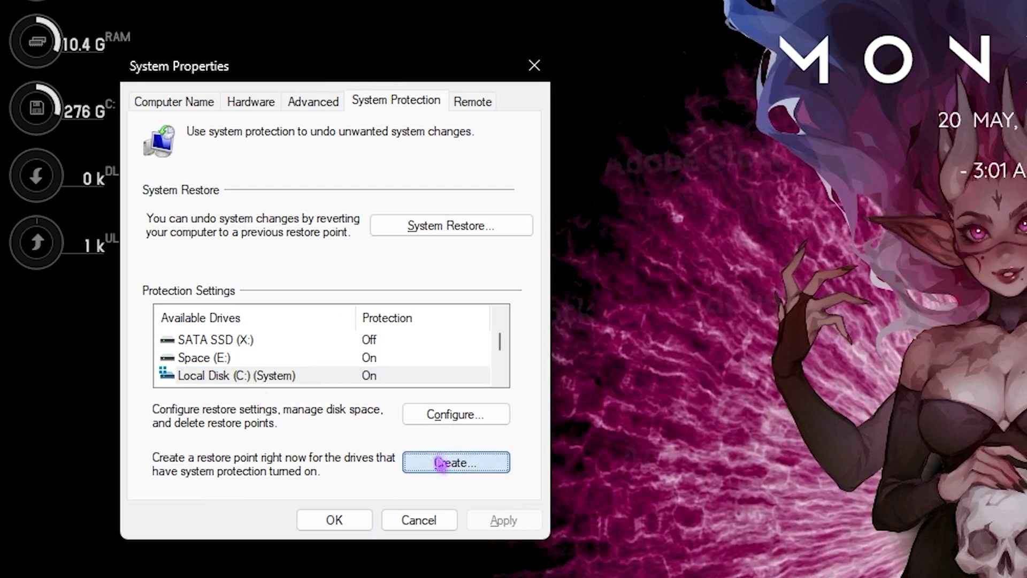
type("Fortnite")
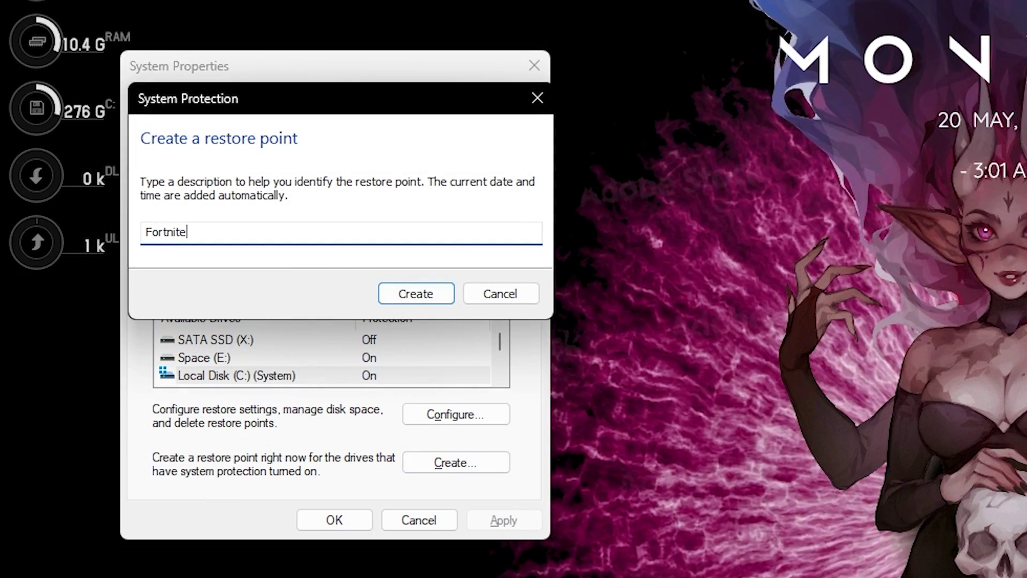
key("Return")
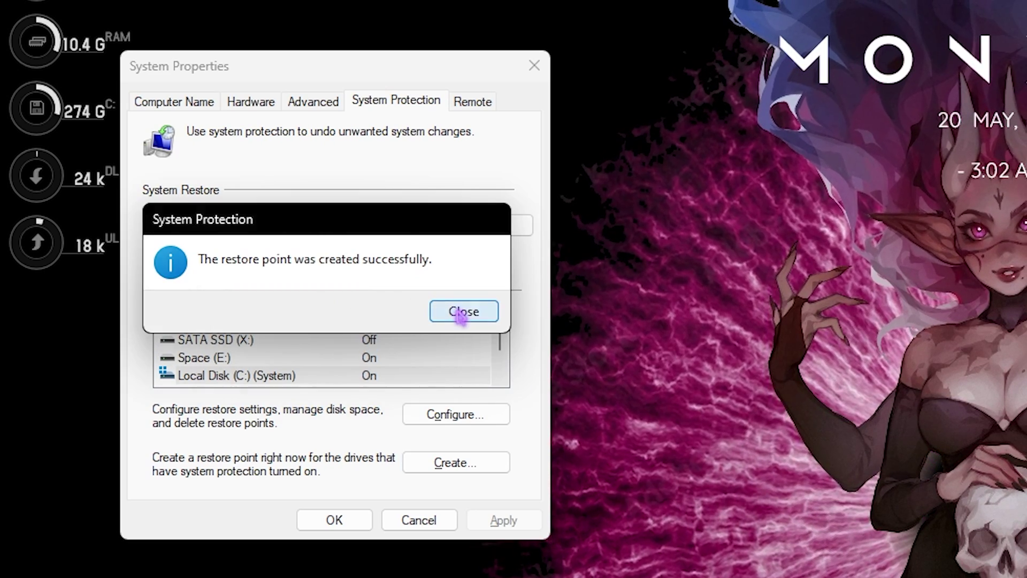
left_click(463, 312)
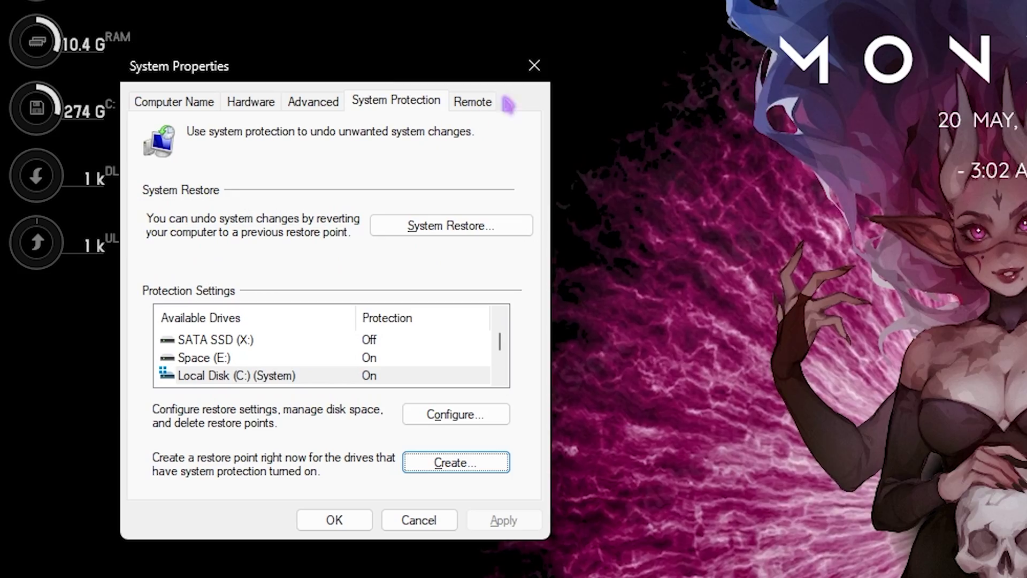
left_click(534, 65)
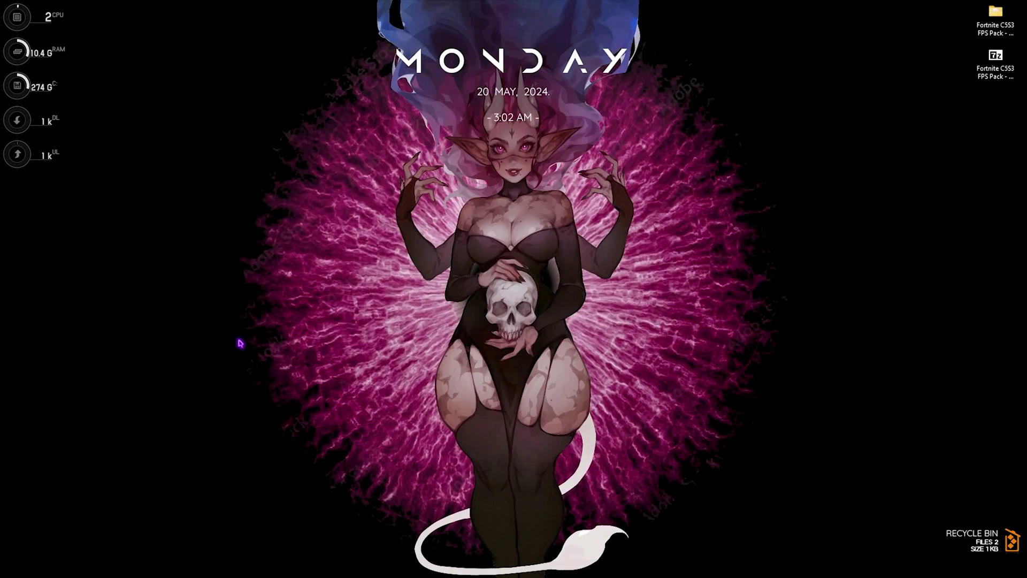
Open the Fortnite C5S3 FPS Pack folder and look through the AMD and INTEL subfolders of 1- CPU Priority.
left_click_drag(927, 132, 1016, 5)
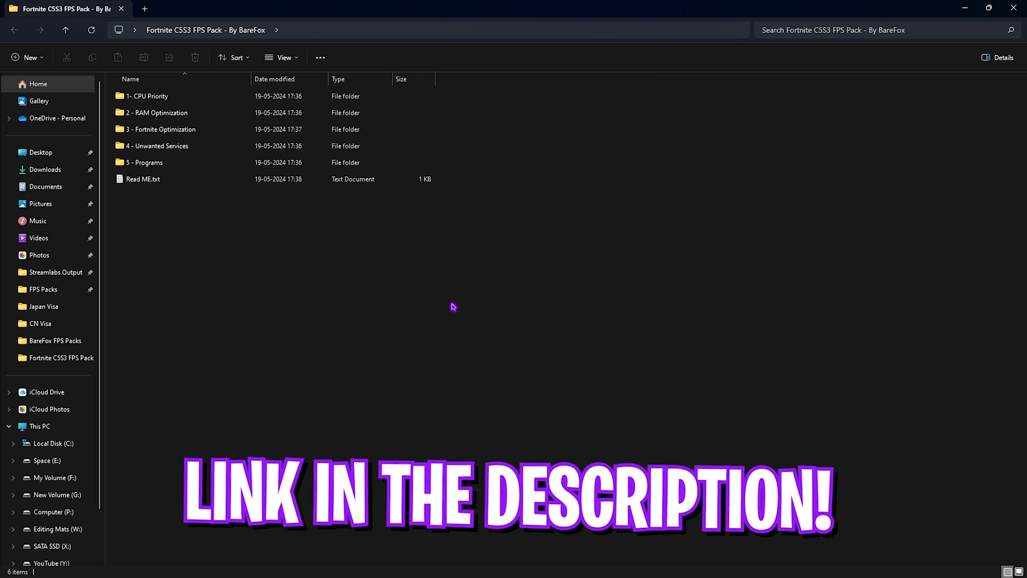
left_click_drag(179, 241, 149, 93)
left_click(156, 208)
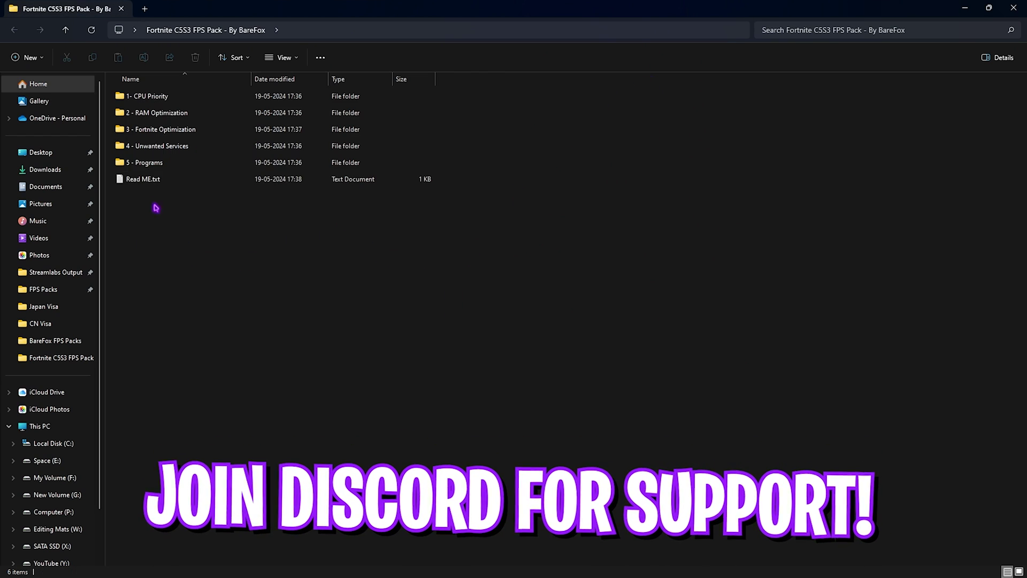
double_click(147, 95)
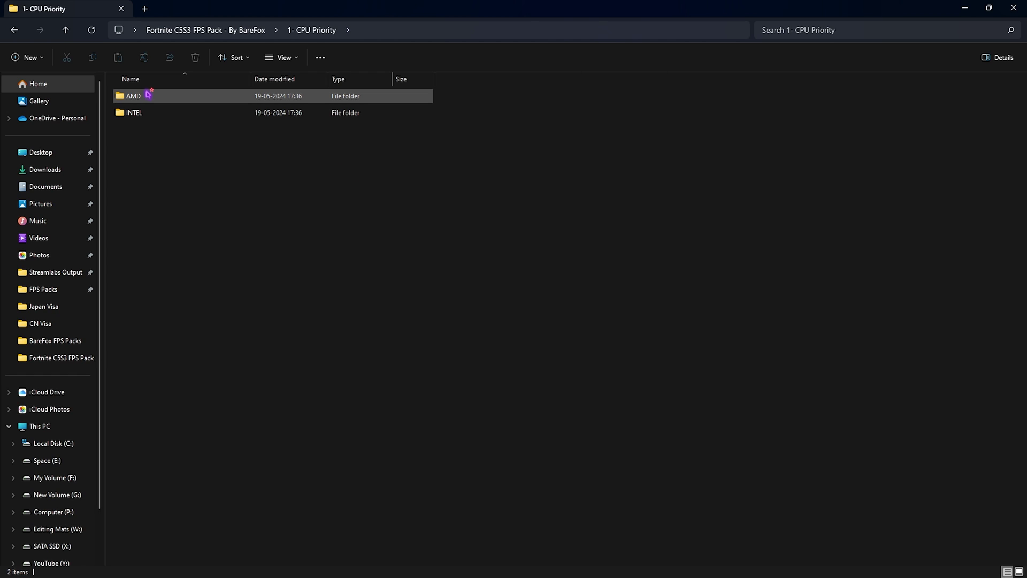
double_click(155, 94)
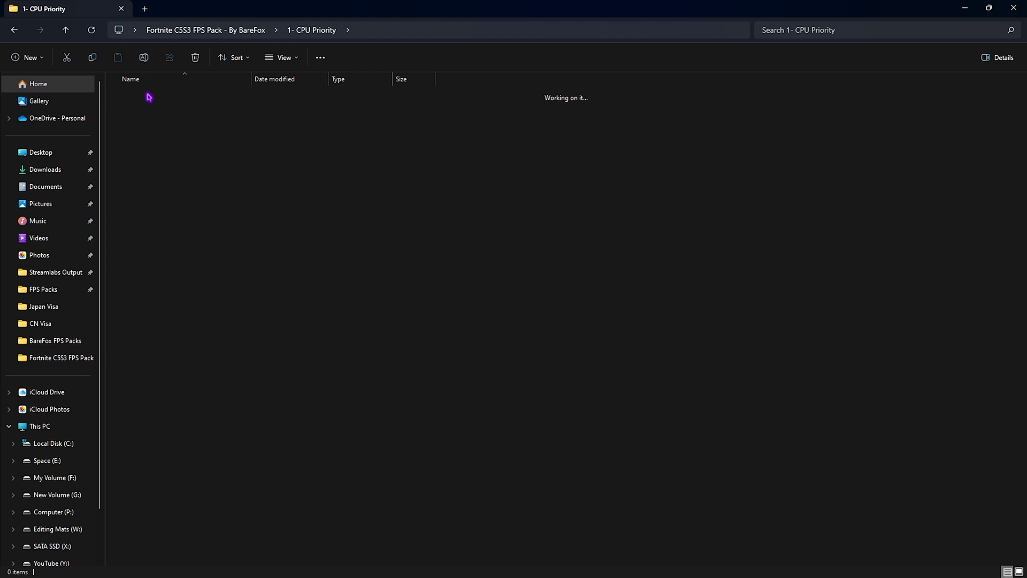
left_click(310, 36)
double_click(165, 112)
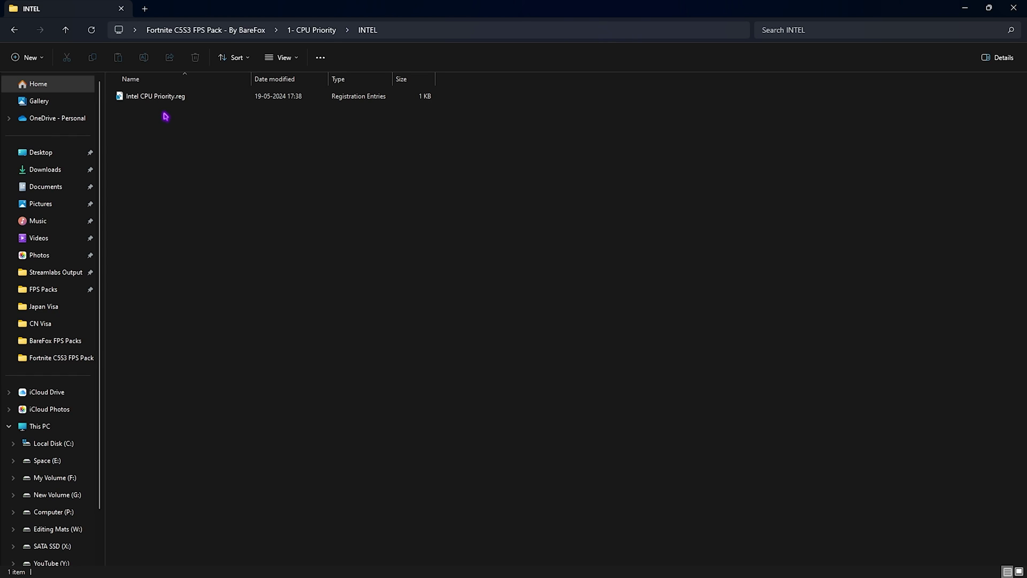
Look over the registry files in the pack's 2 - RAM Optimization folder and select 32GB Ram.reg.
left_click(207, 30)
double_click(159, 111)
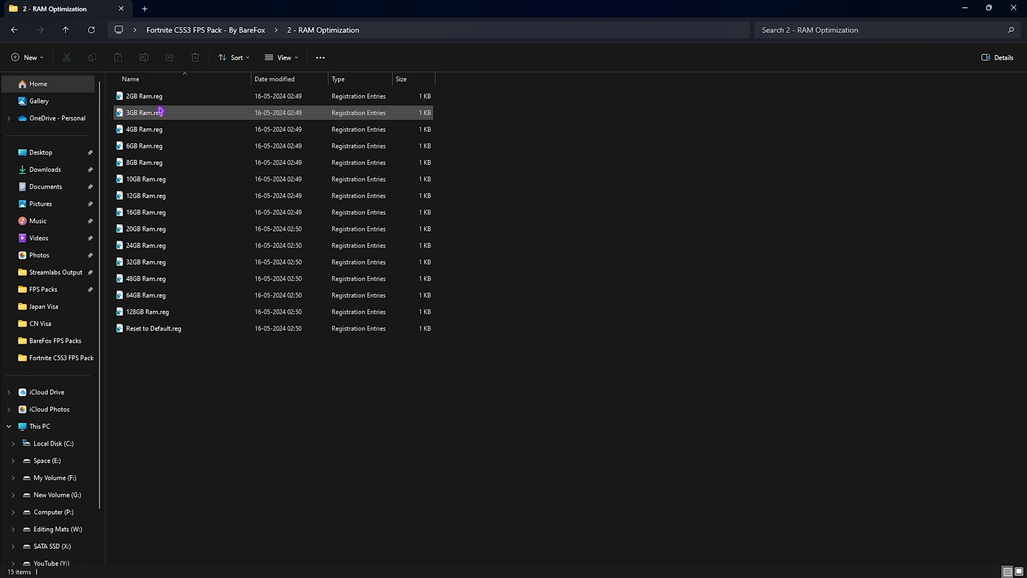
left_click_drag(463, 313, 422, 94)
left_click(485, 171)
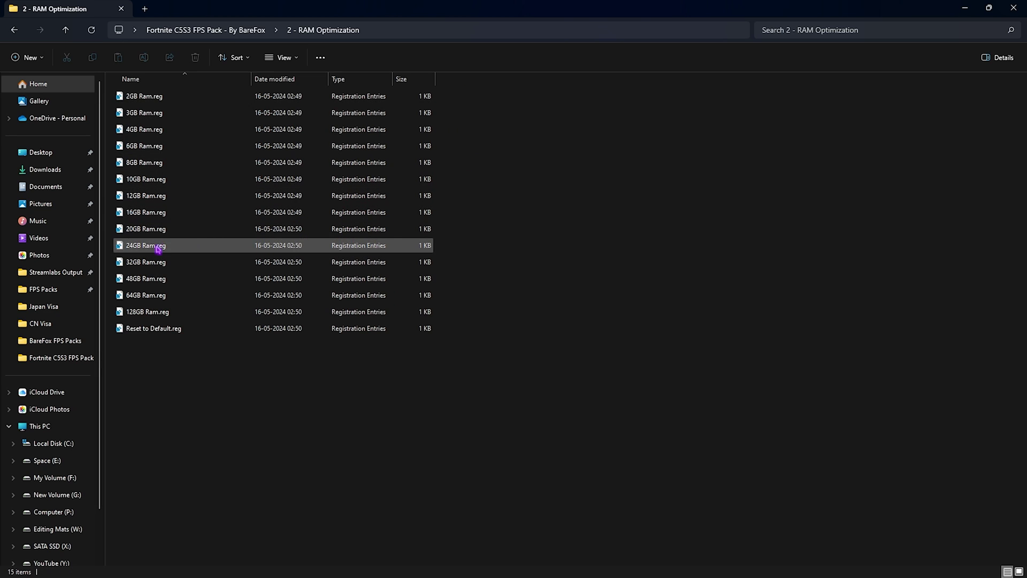
left_click(150, 261)
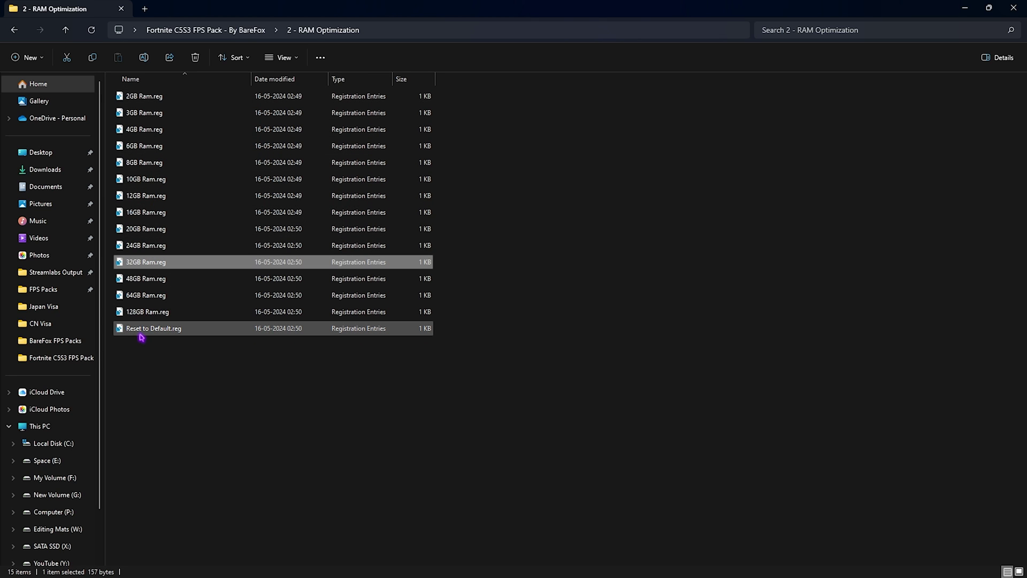
Open the pack's 3 - Fortnite Optimization folder to view its registry file.
key("alt+Up")
double_click(159, 129)
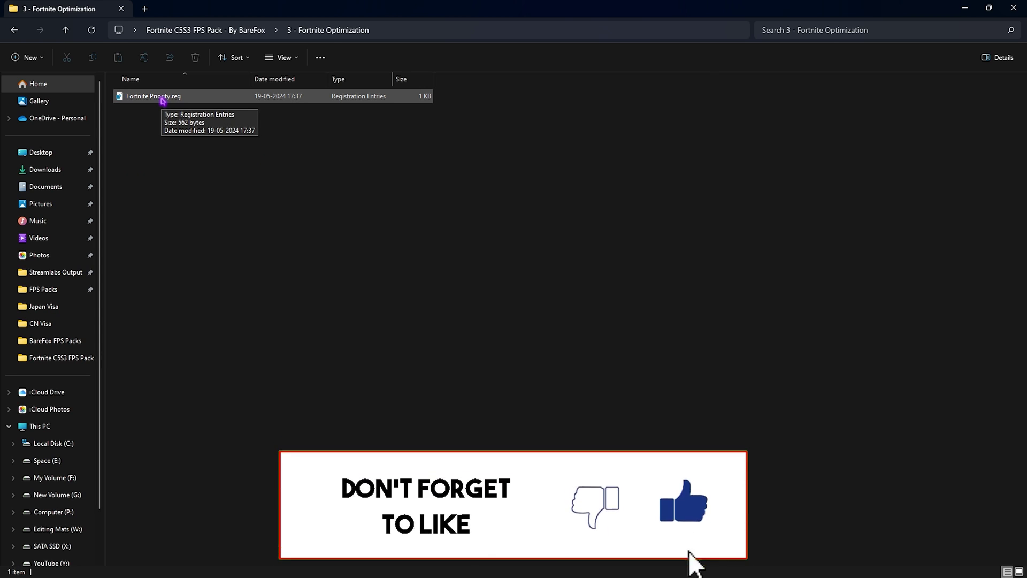
Open the pack's 4 - Unwanted Services folder and look over its registry files for disabling services.
key("alt+Up")
left_click(154, 152)
double_click(155, 151)
left_click_drag(155, 321, 187, 118)
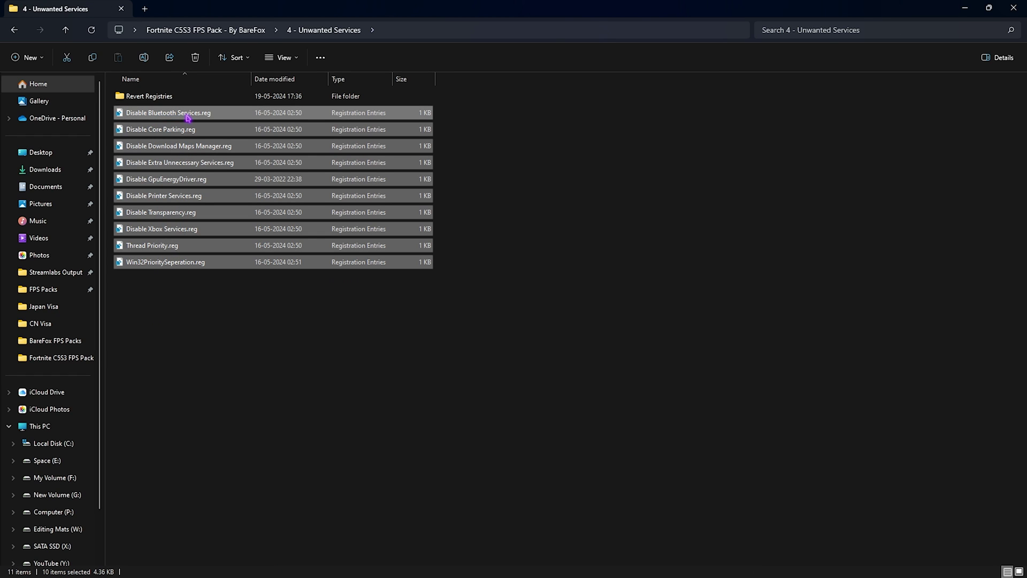
left_click(137, 363)
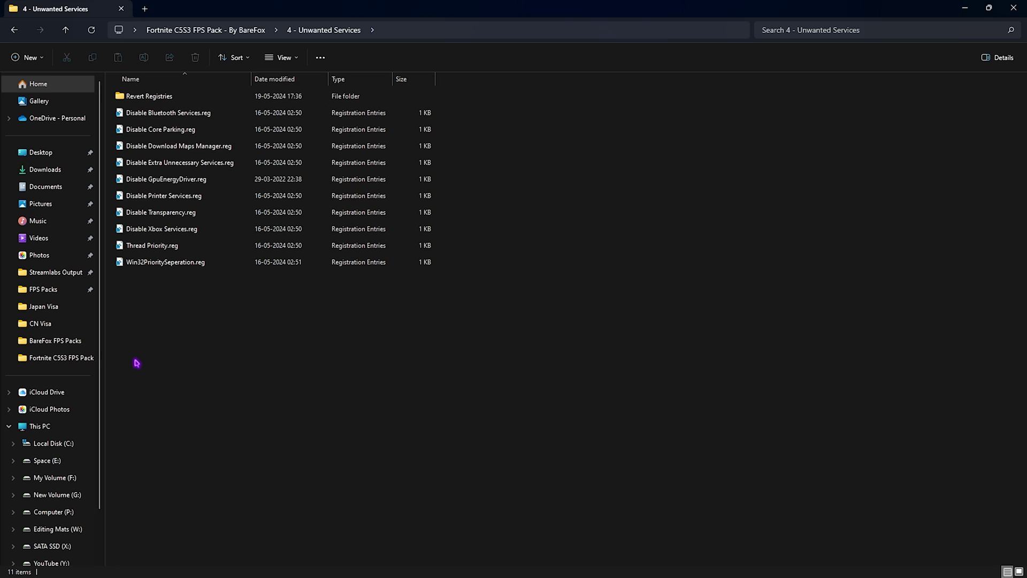
left_click_drag(158, 317, 201, 115)
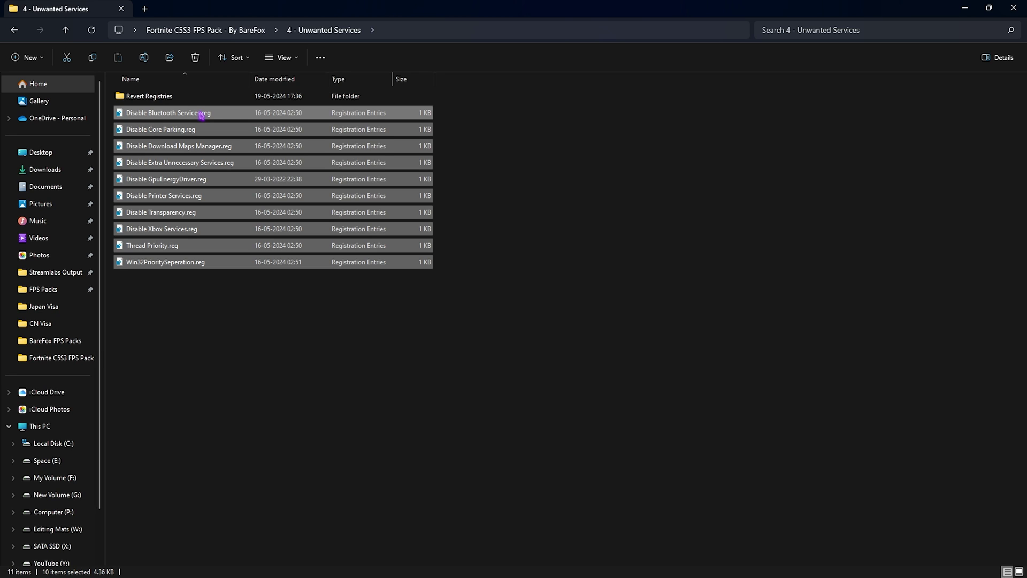
left_click(183, 344)
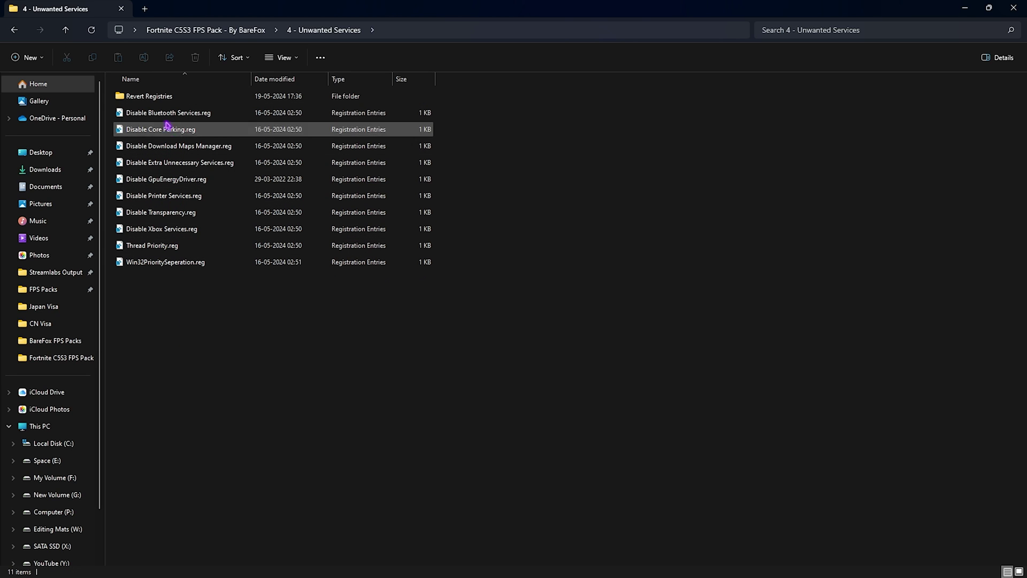
Look over the registry files in the Revert Registries subfolder that re-enable the services, and leave the subfolder.
double_click(160, 96)
left_click_drag(201, 267, 202, 102)
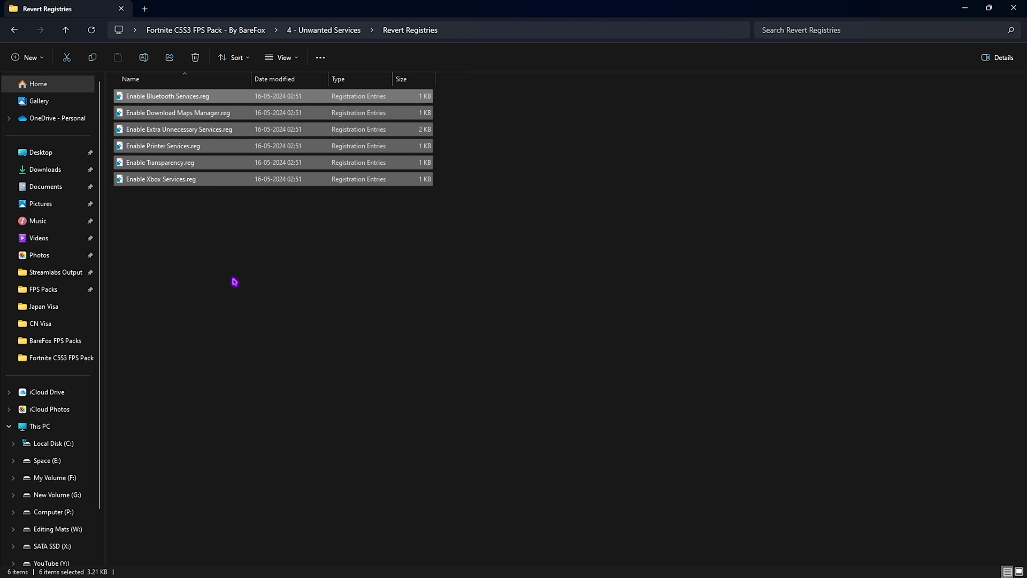
key("alt+Up")
Open the pack's 5 - Programs folder, run Cache Cleaner.bat as administrator and minimize its console window.
key("alt+Up")
double_click(152, 163)
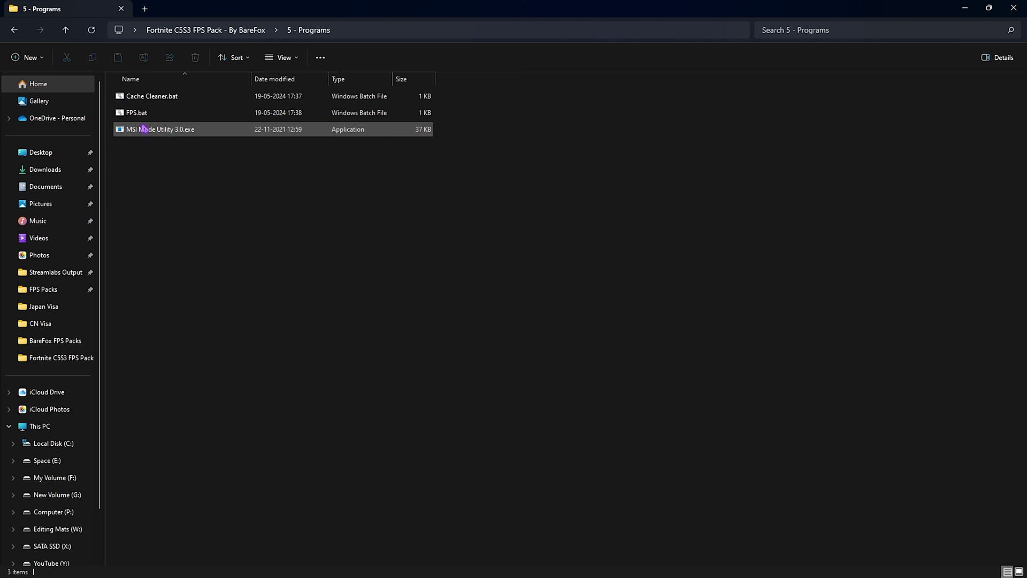
left_click(151, 112)
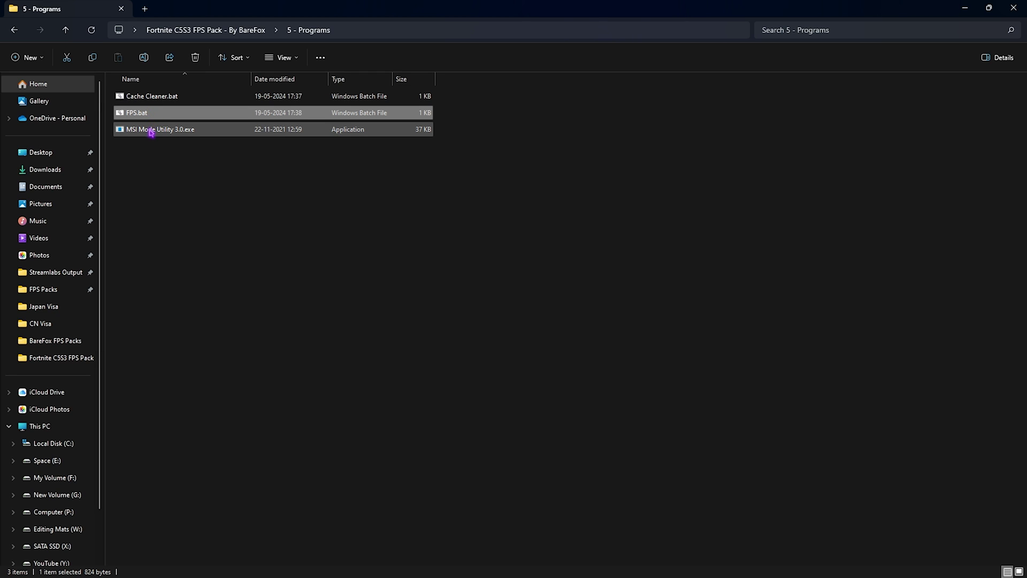
left_click(151, 98)
right_click(151, 98)
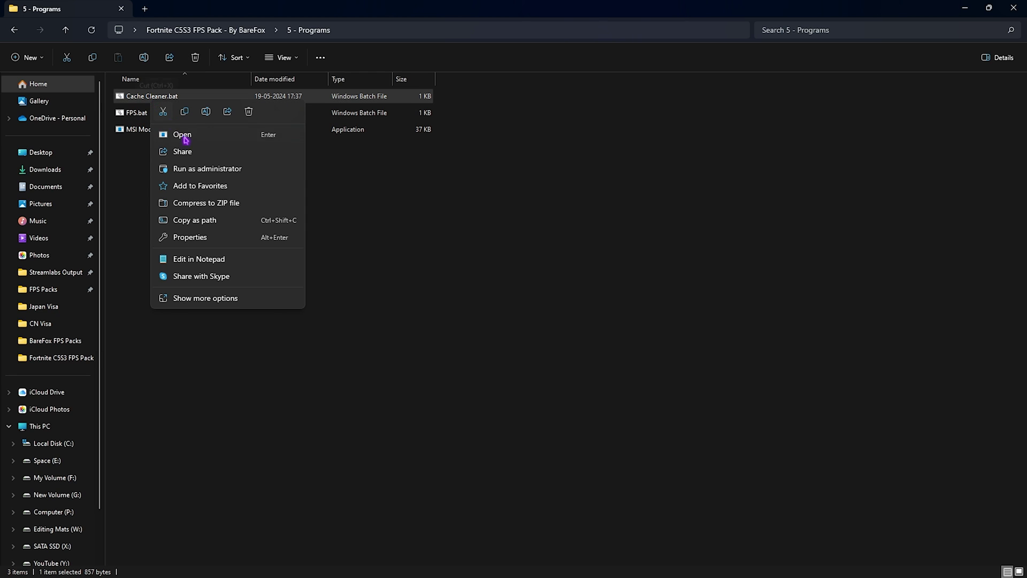
left_click(191, 167)
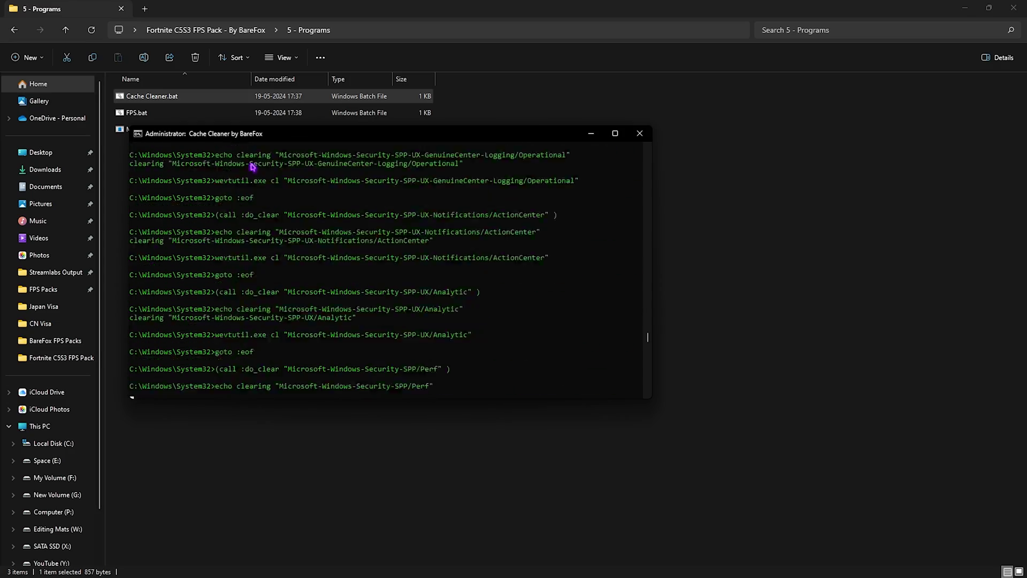
left_click(592, 134)
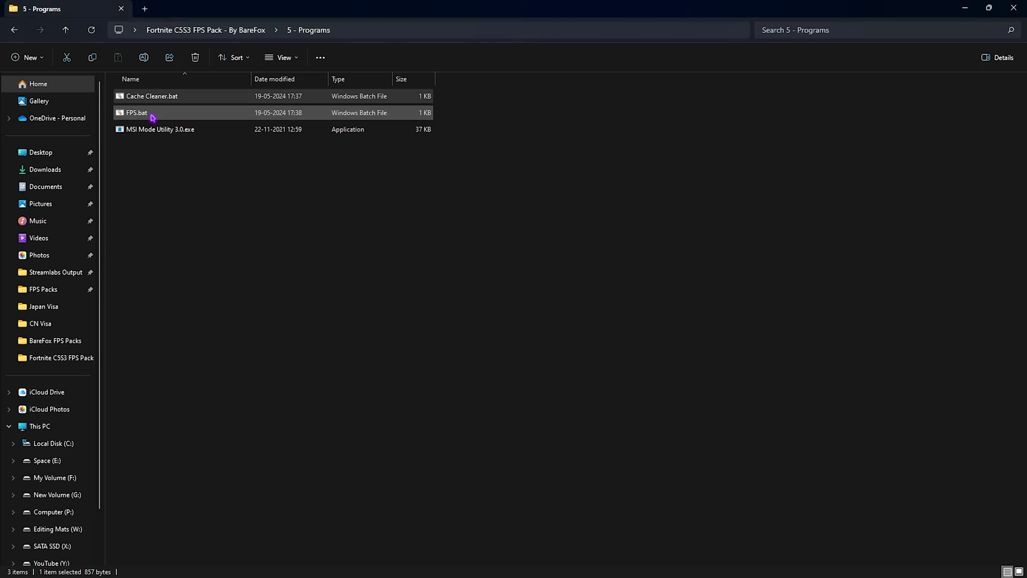
Open FPS.bat in Notepad and examine its cleanup commands, highlighting Prefetch in the delete line.
right_click(152, 117)
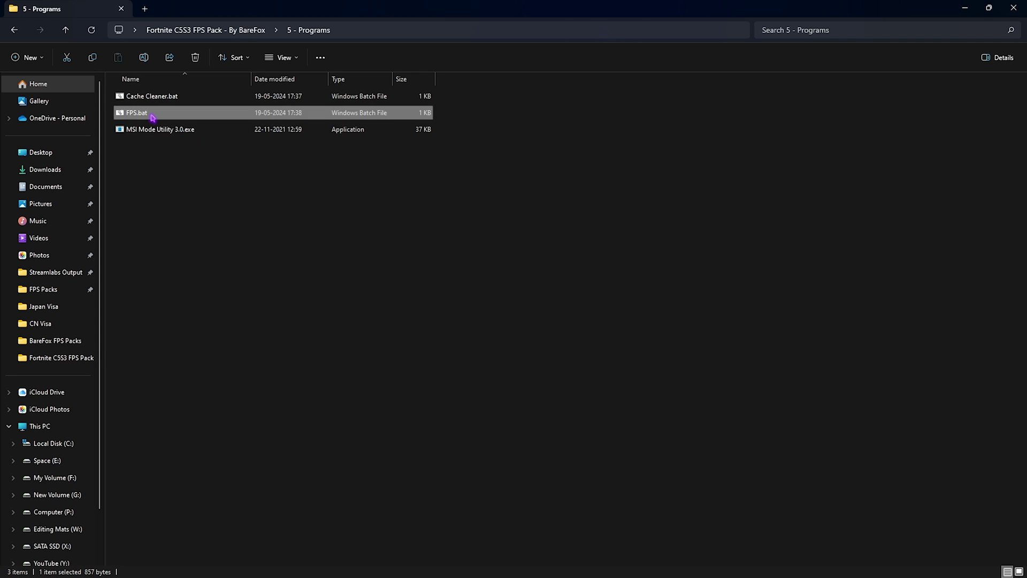
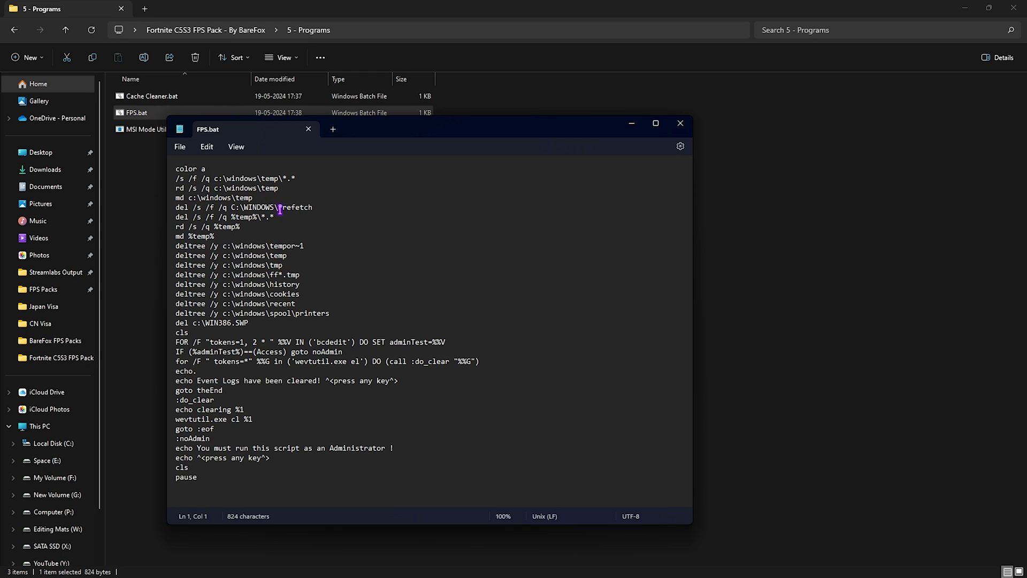
left_click_drag(278, 208, 323, 210)
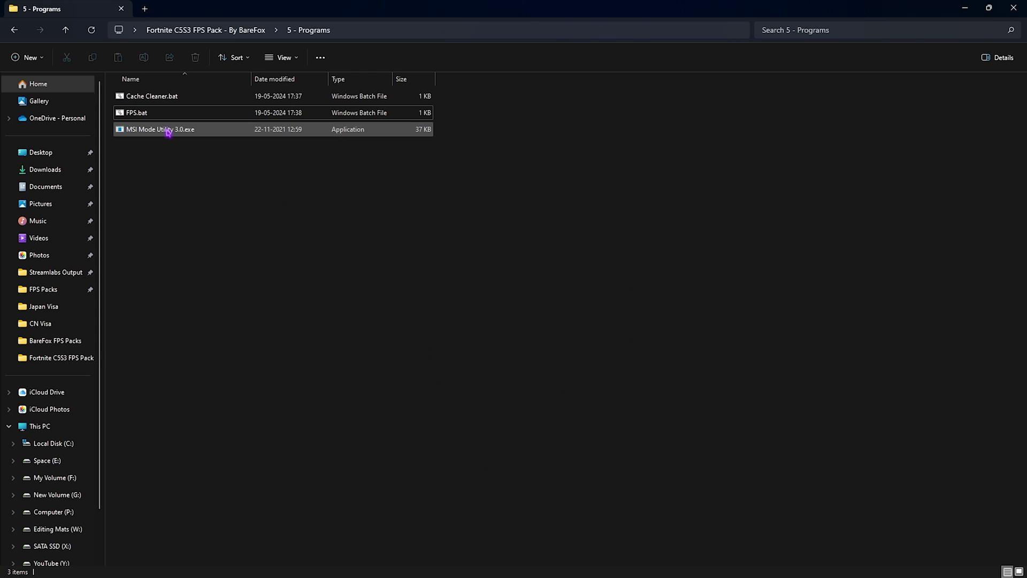
Run MSI Mode Utility 3.0 as administrator, choose High interrupt priority for the NVIDIA GeForce RTX 2070 SUPER, and close the utility.
right_click(167, 132)
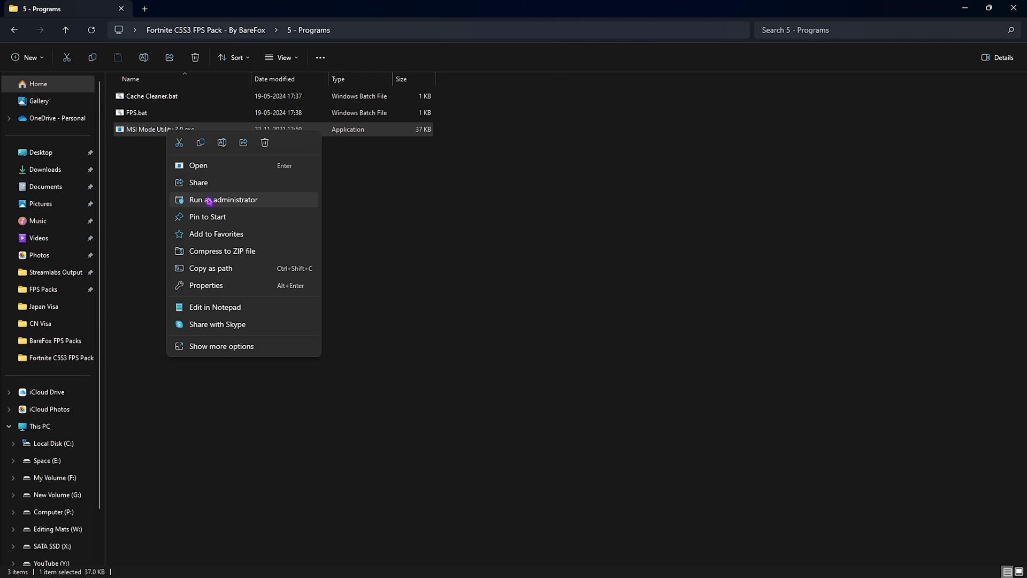
left_click(208, 200)
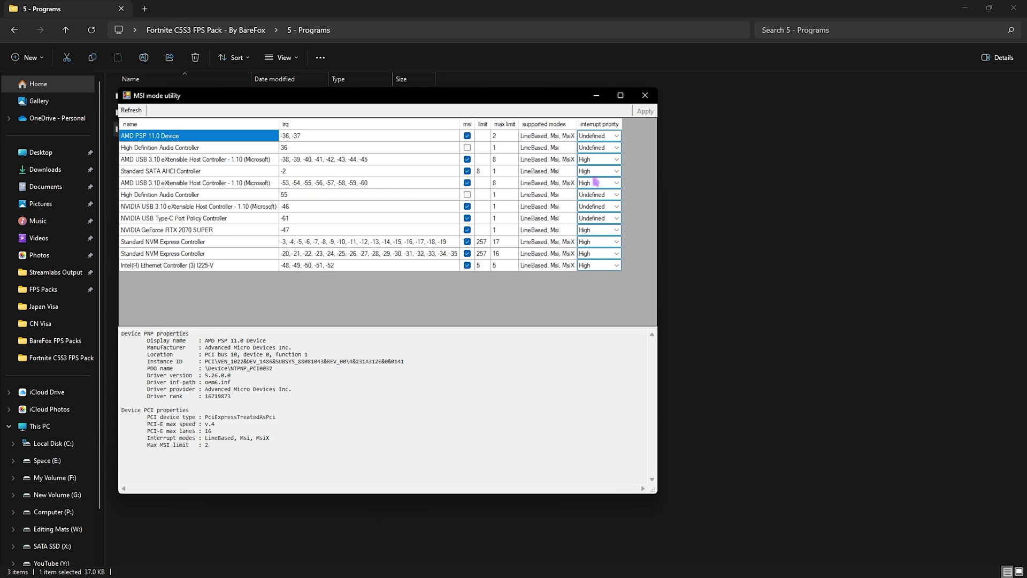
left_click(614, 231)
left_click(598, 242)
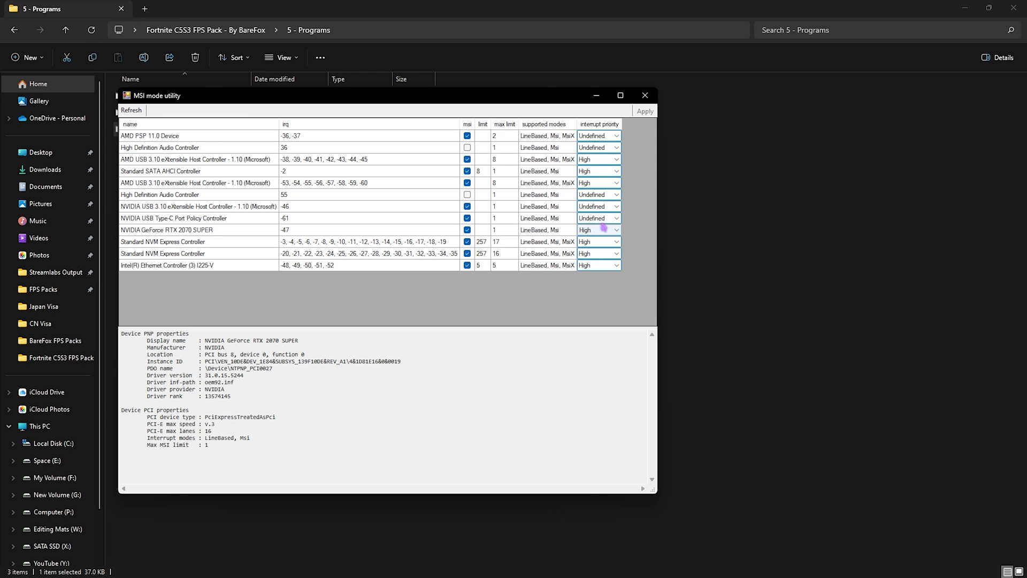
left_click(645, 96)
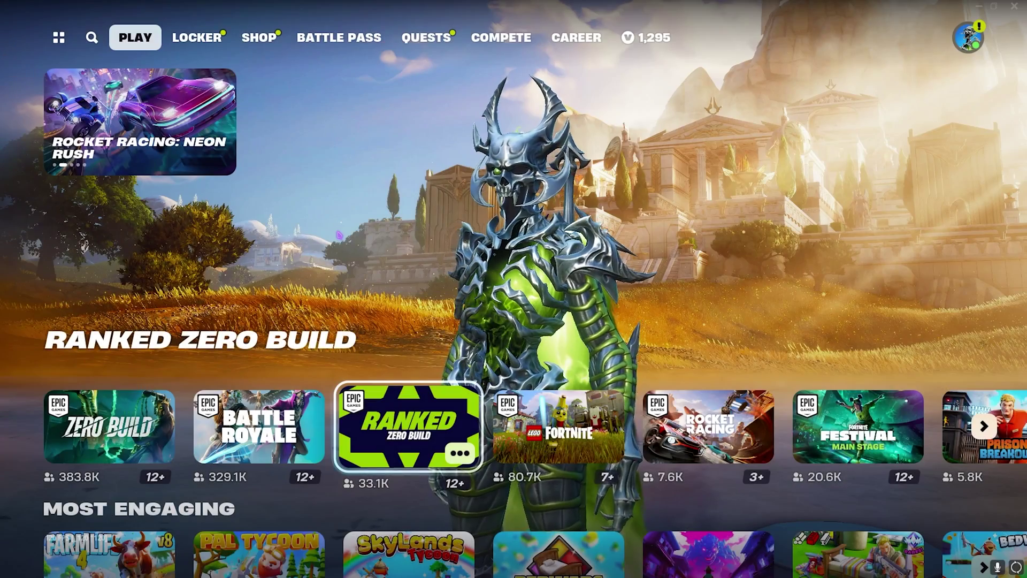
Switch to Fortnite, open its video settings and set the 3D Resolution to 100%.
left_click(968, 38)
left_click(709, 438)
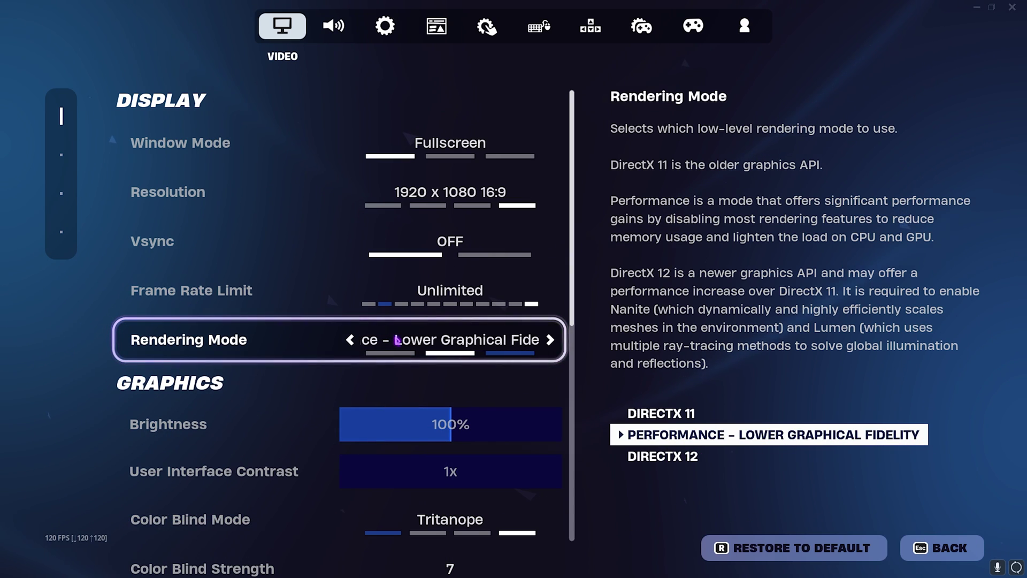
scroll(396, 340, "down", 5)
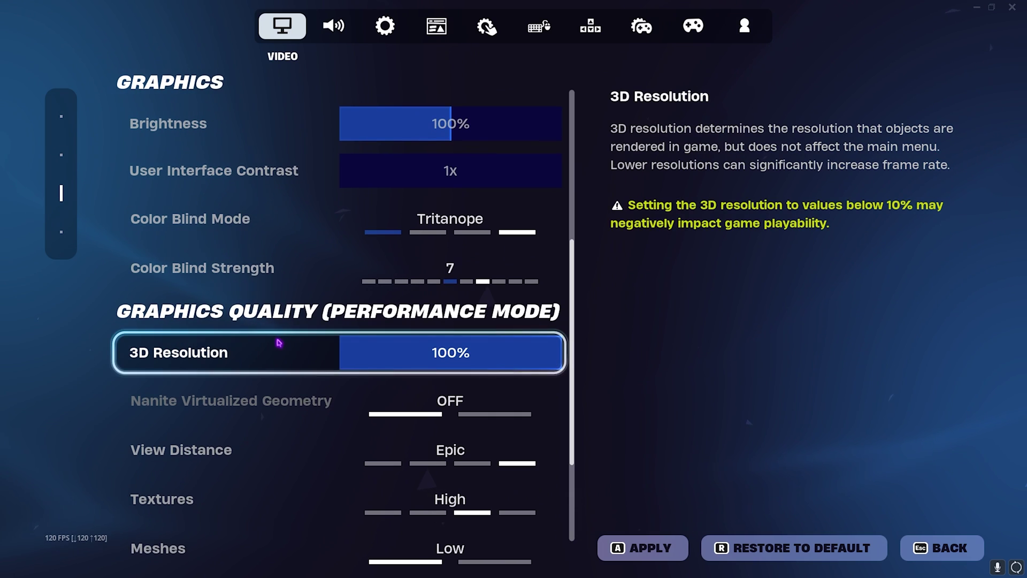
scroll(313, 349, "up", 2)
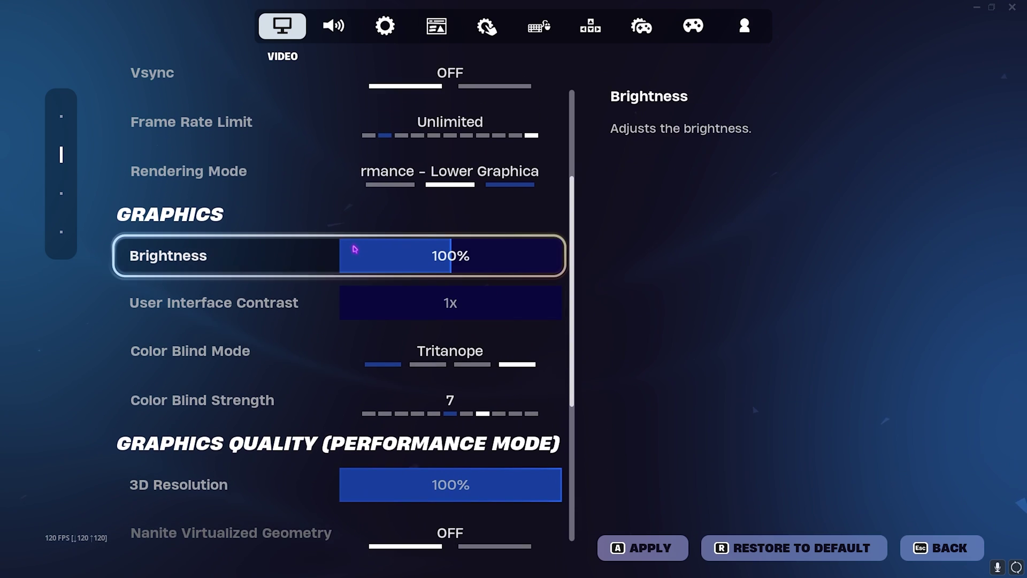
scroll(354, 246, "down", 2)
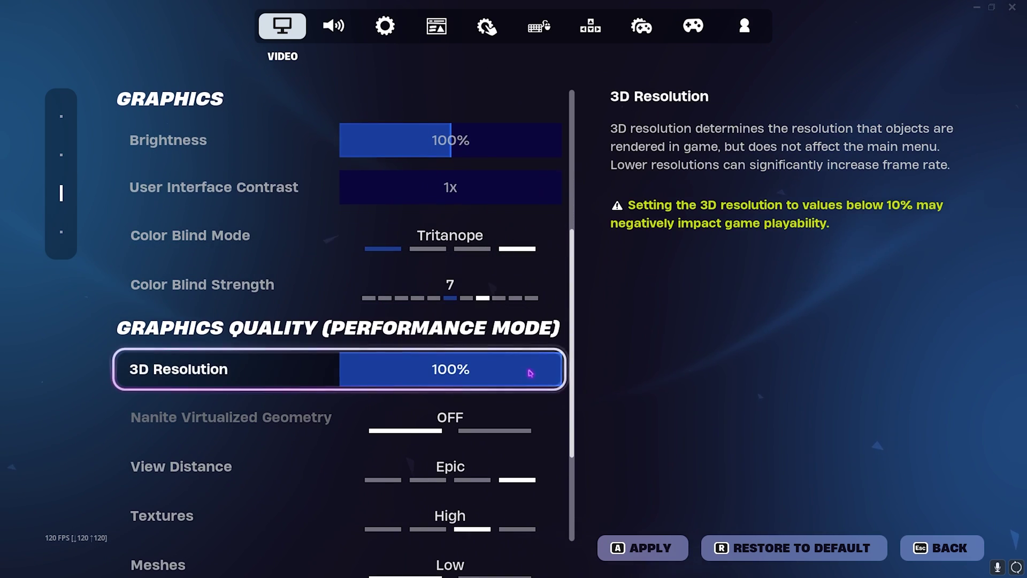
left_click_drag(548, 372, 569, 369)
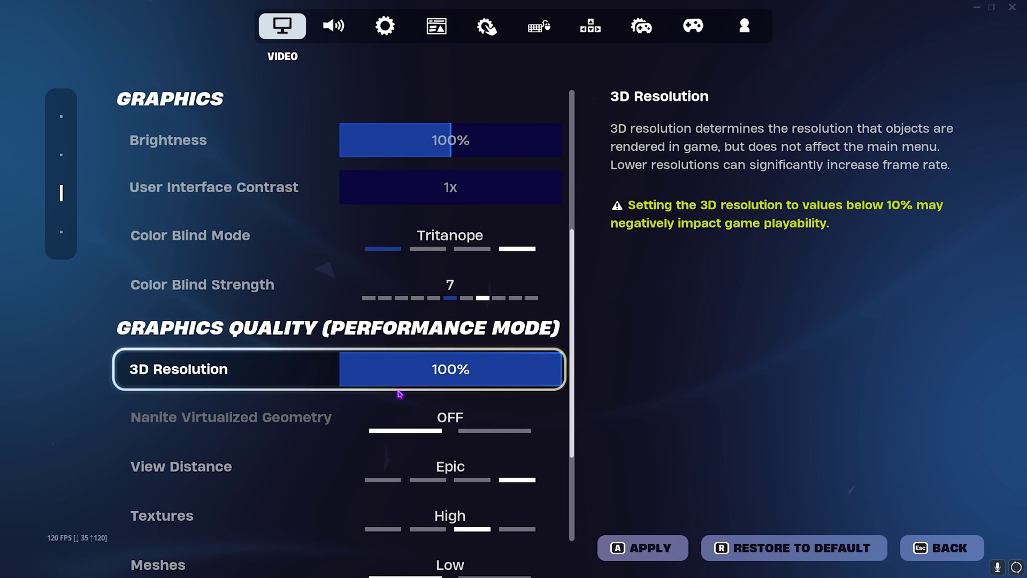
Set View Distance to Far and Textures to High, and look over the Advanced Graphics options.
scroll(224, 421, "down", 1)
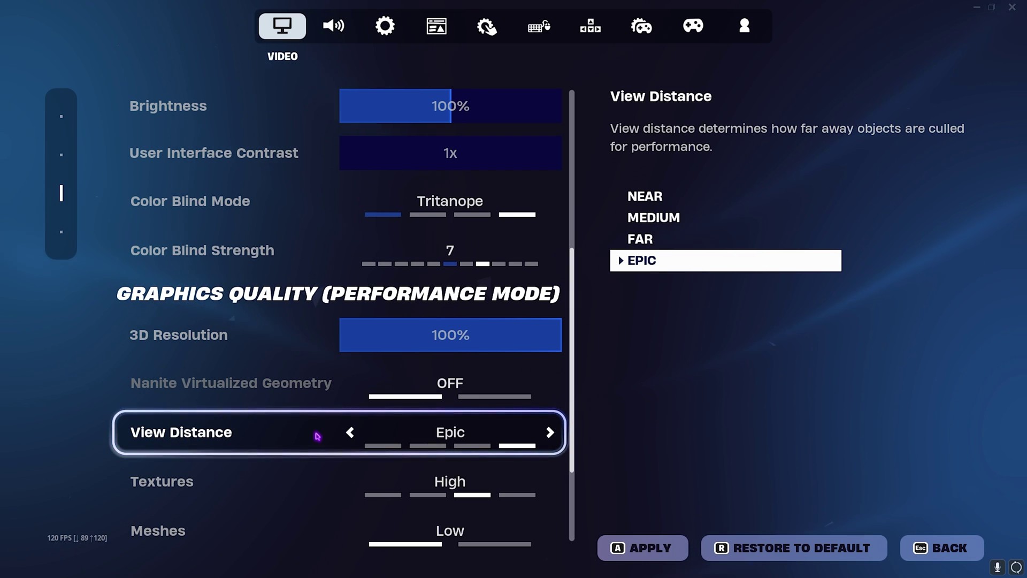
left_click(349, 431)
scroll(350, 432, "down", 1)
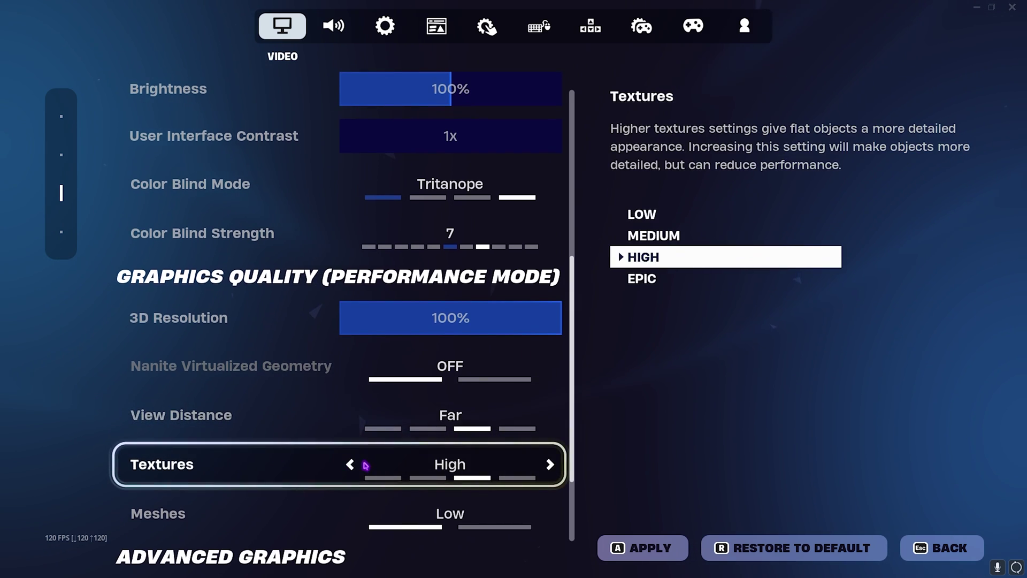
left_click(349, 465)
left_click(549, 464)
scroll(236, 457, "down", 2)
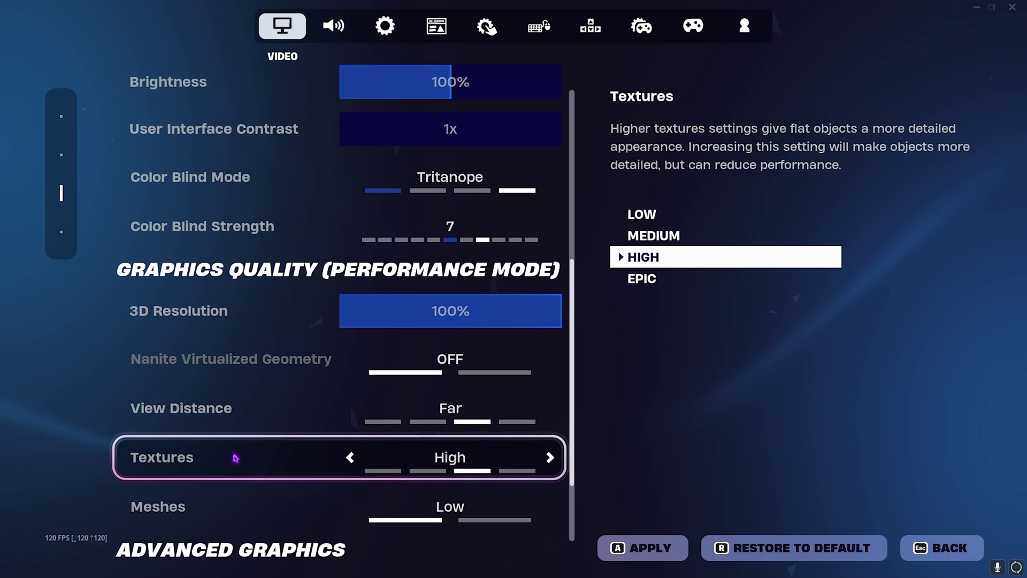
scroll(390, 484, "down", 5)
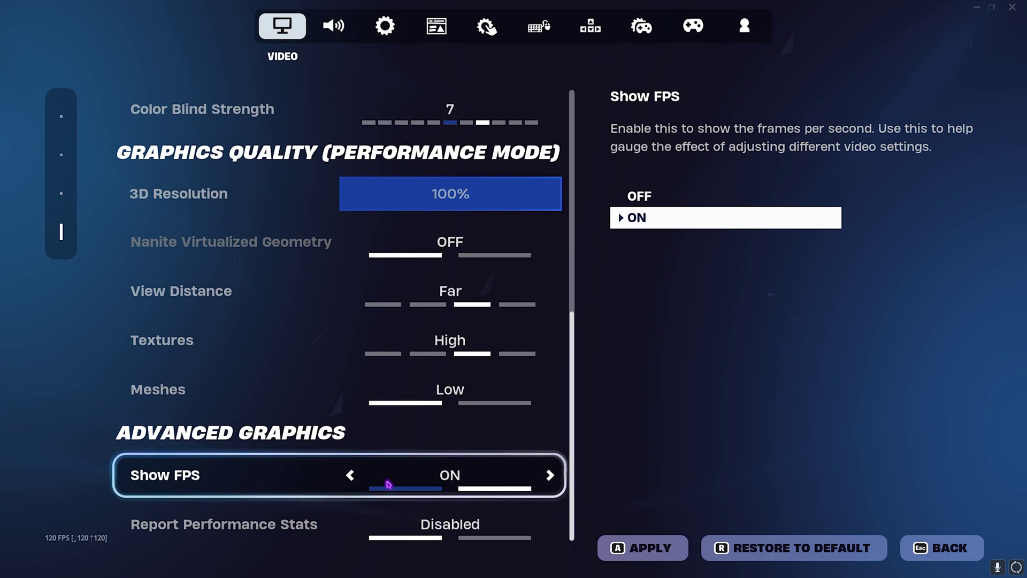
scroll(378, 484, "up", 15)
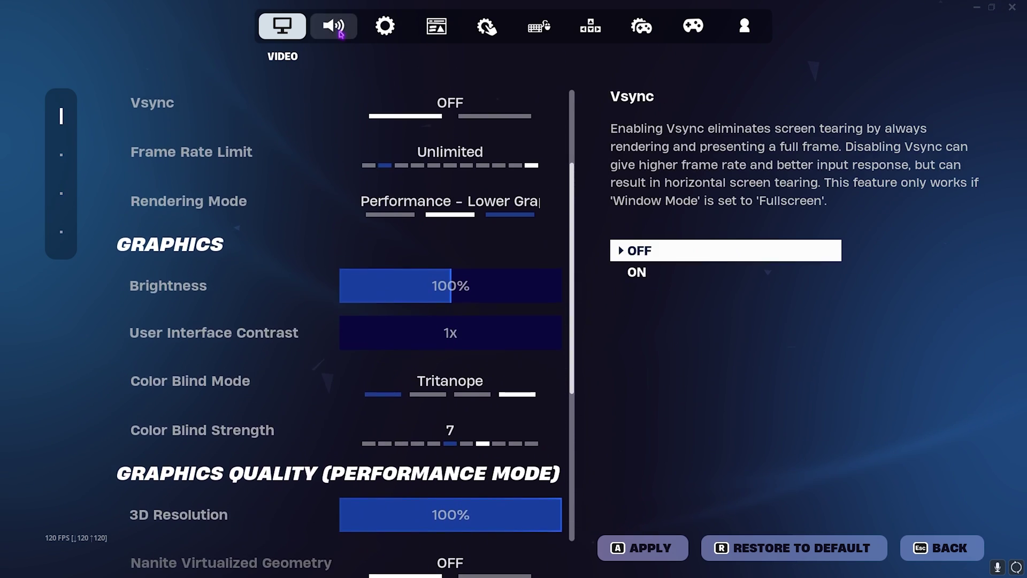
Open Fortnite's audio settings.
left_click(334, 27)
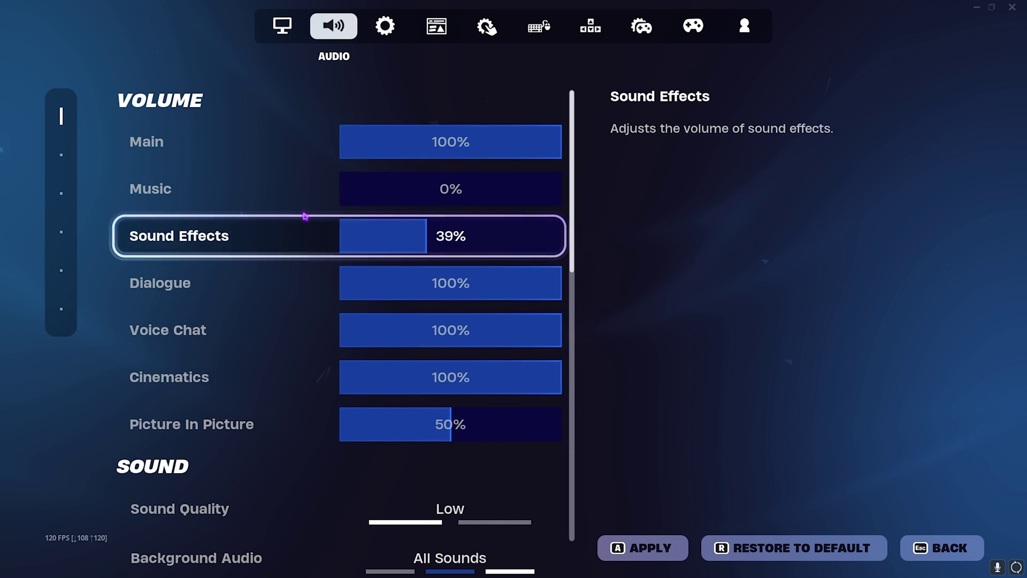